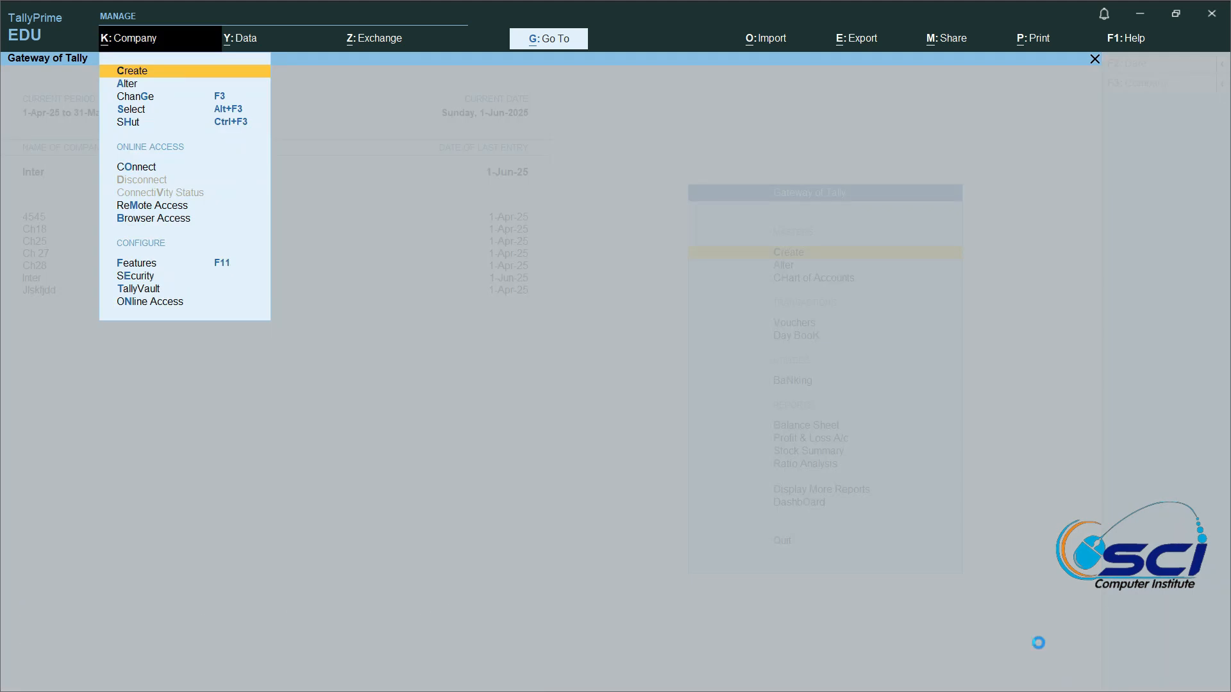
Create a company named Ch32 with the financial year and books beginning 1-Apr-25.
key("Return")
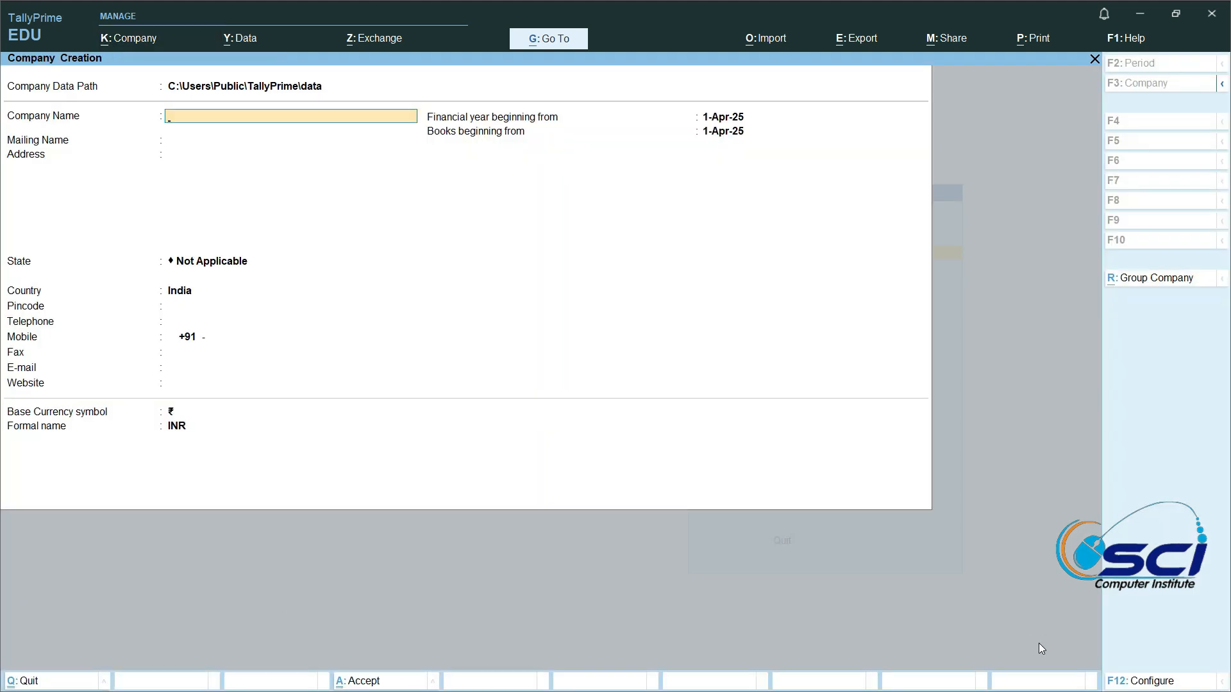
type("Ch32")
key("Return")
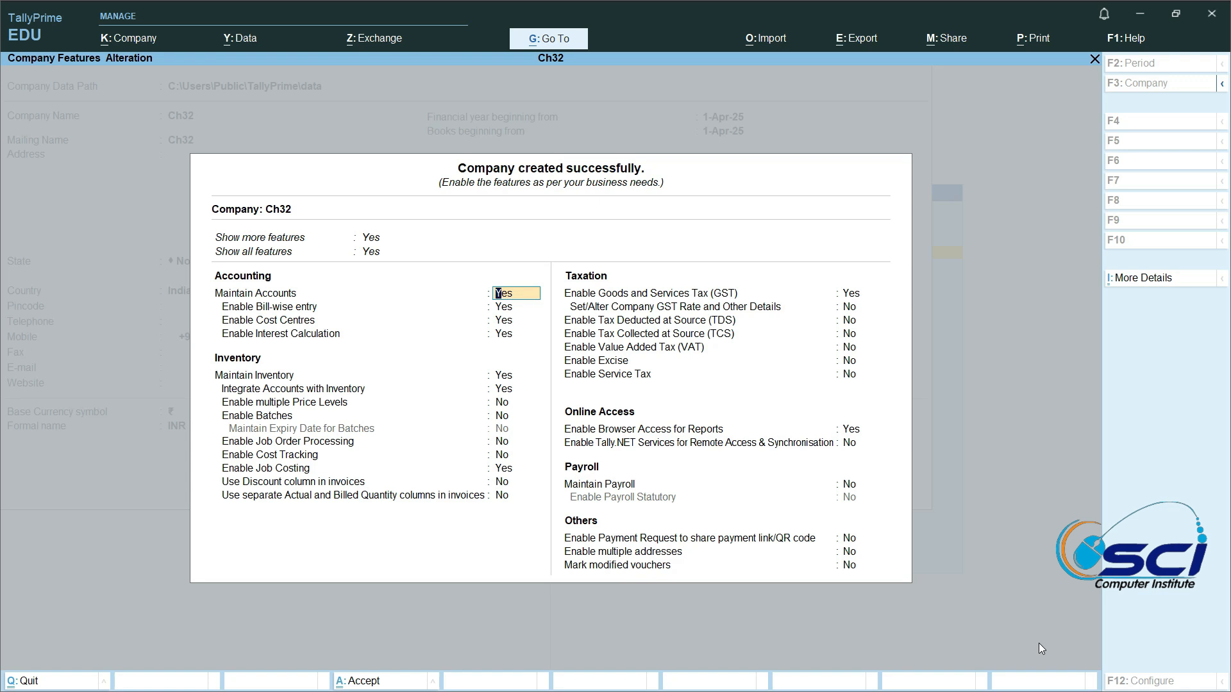
Go through the accounting and inventory features of Ch32, keeping bill-wise entry, interest calculation and inventory enabled.
key("Return")
key("Return")
key("Return")
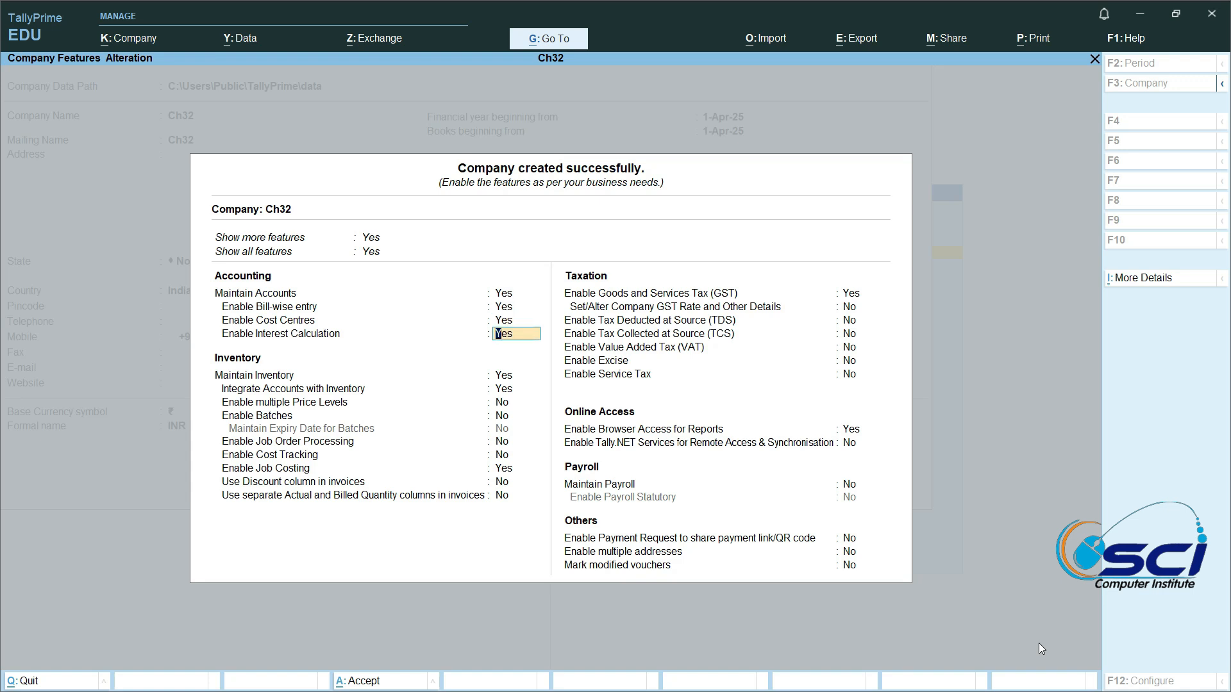
key("Return")
key("Return")
key("Return")
key("Return")
key("Return")
key("Return")
key("Return")
key("Return")
key("Return")
key("Return")
Create a Regular GST registration with the registration name 1 and accept the company features.
key("Return")
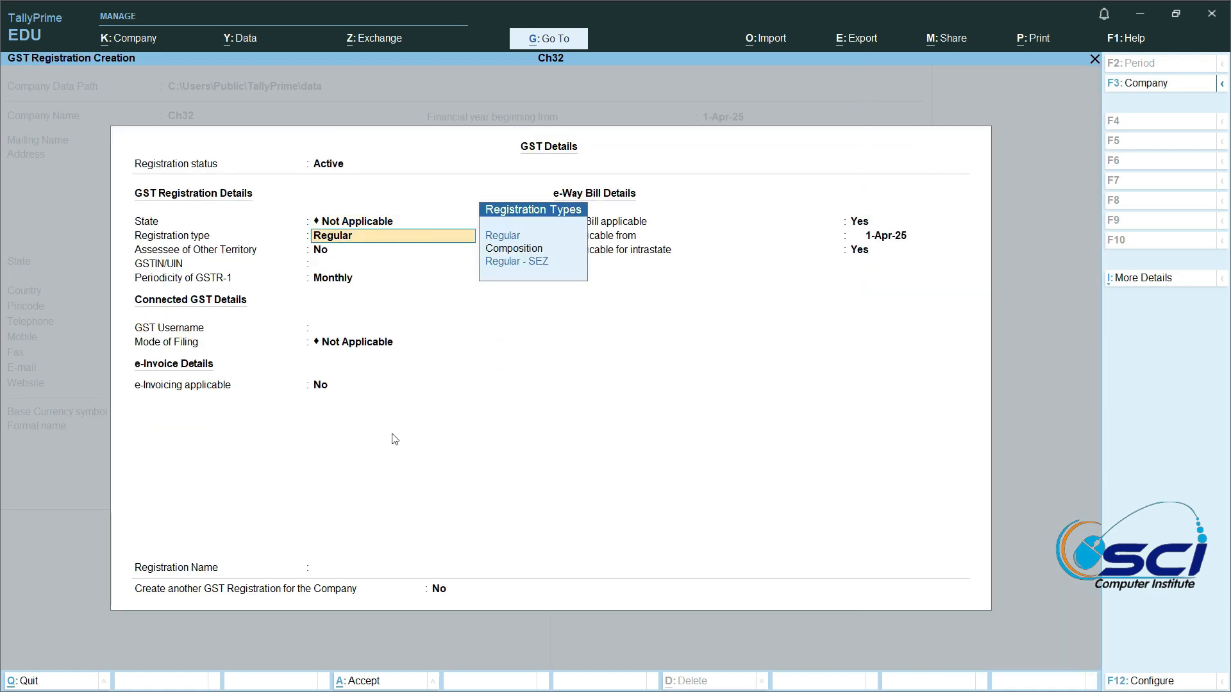
key("Return")
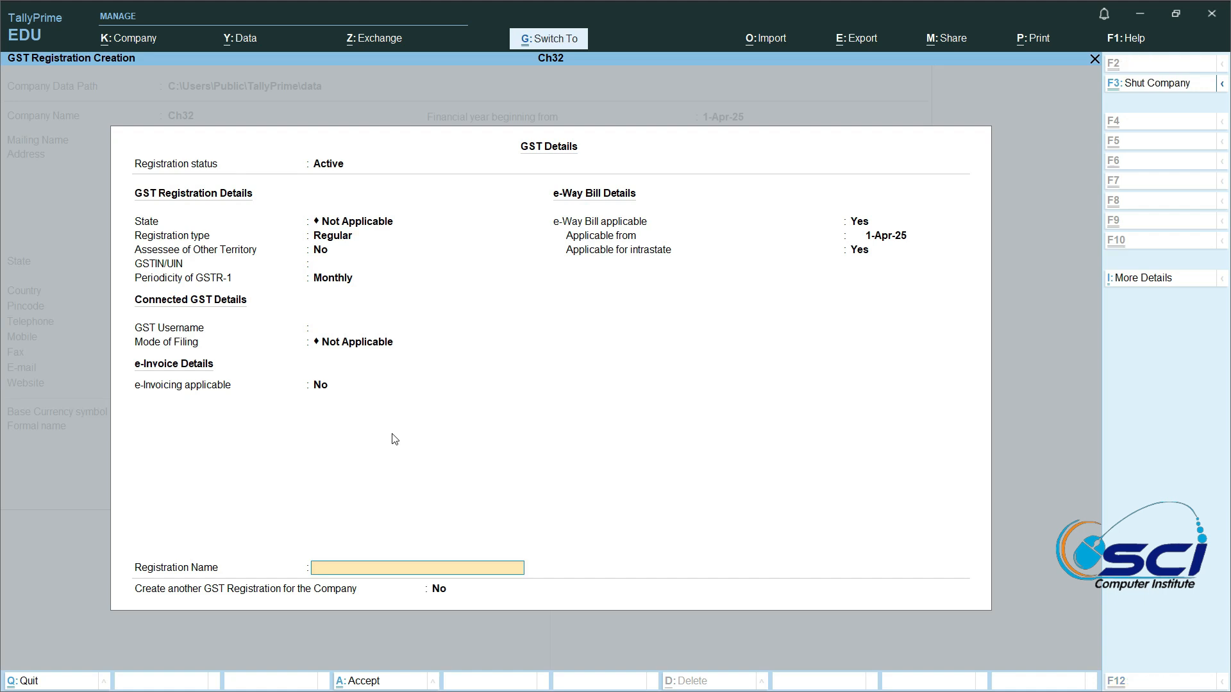
type("1")
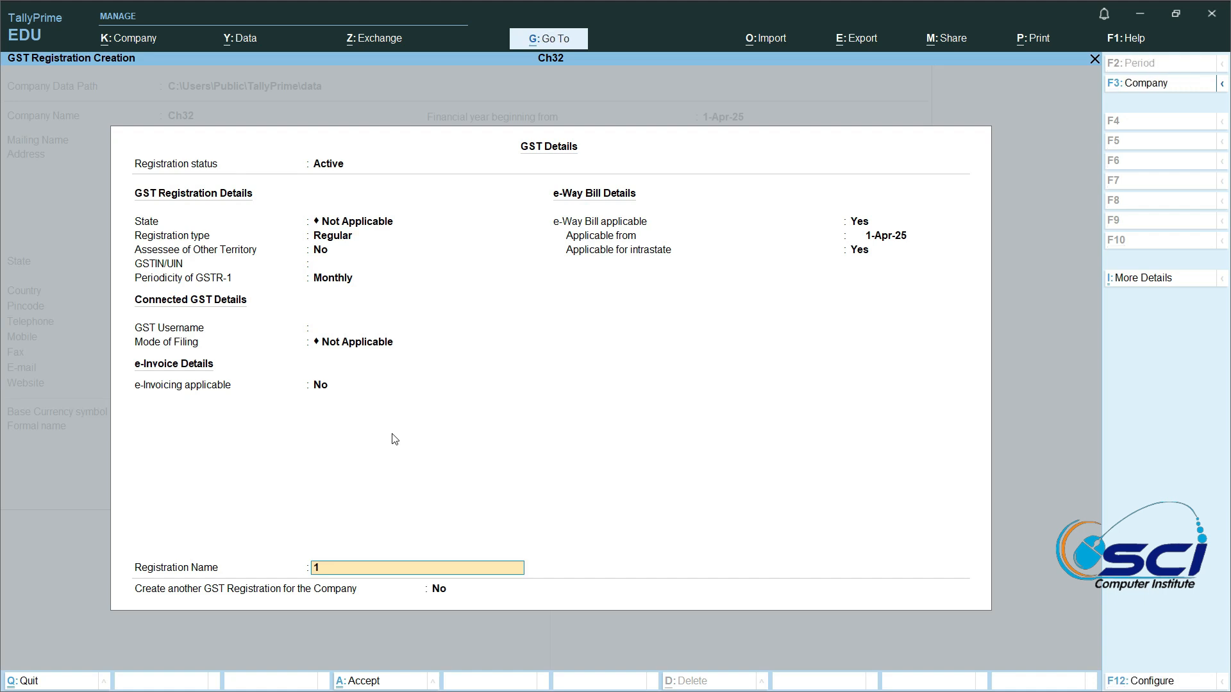
key("Return")
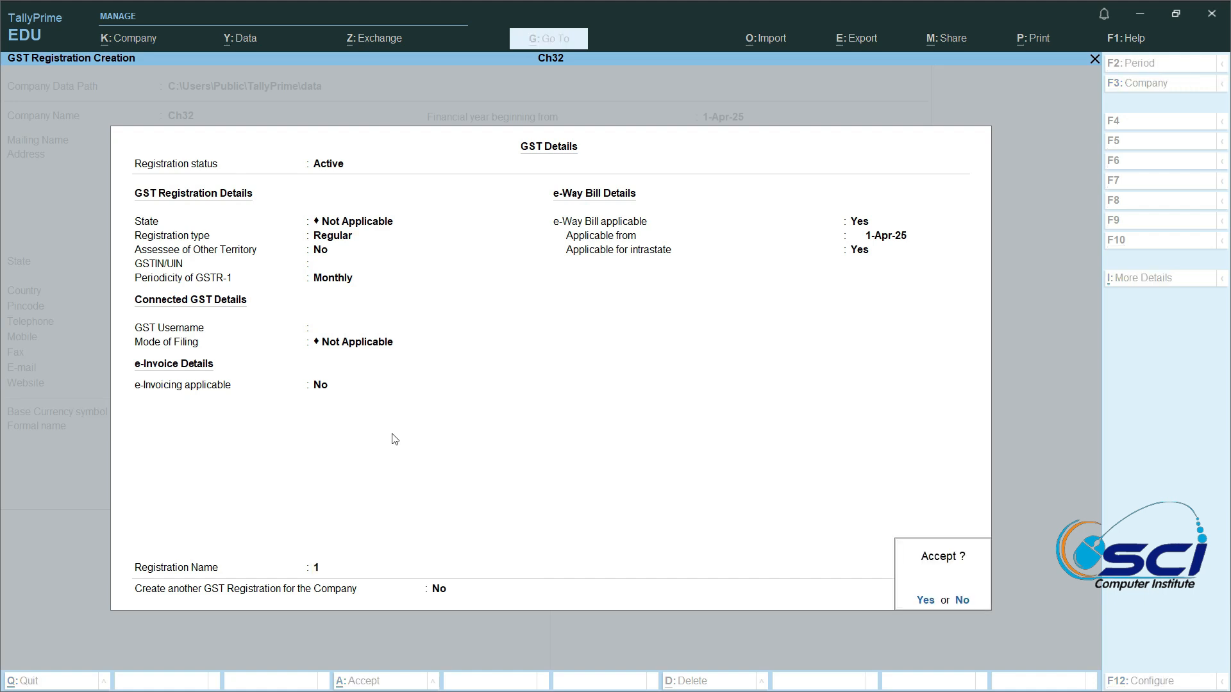
key("Return")
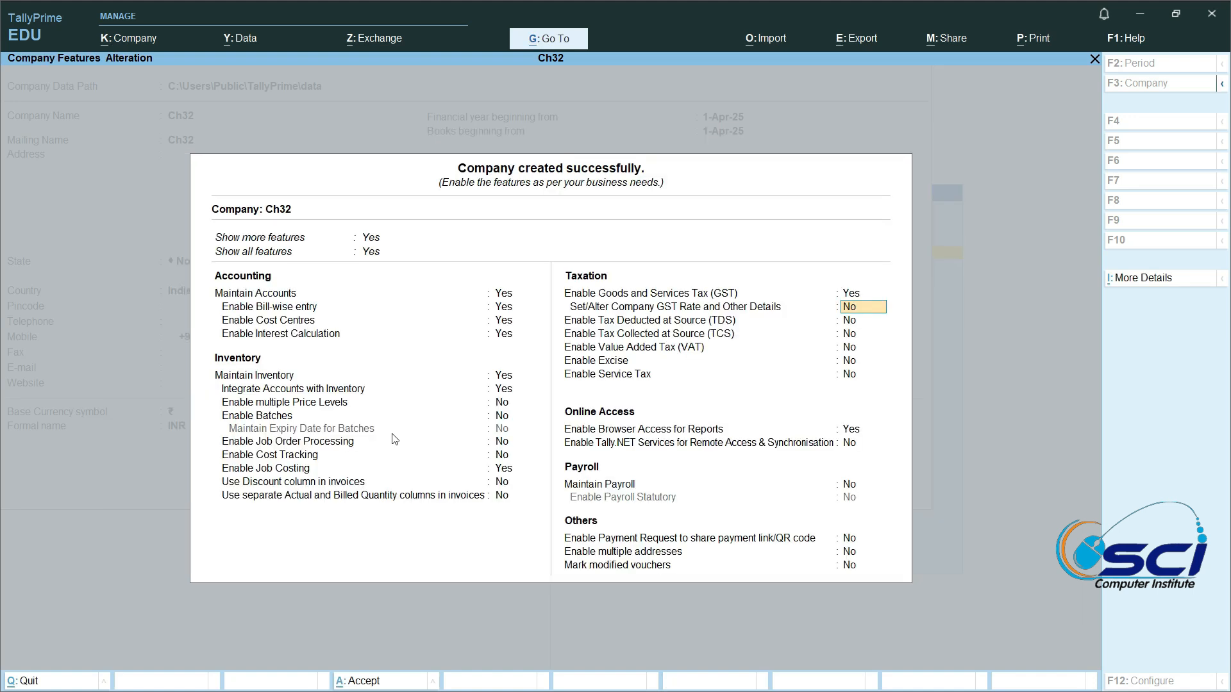
key("ctrl+a")
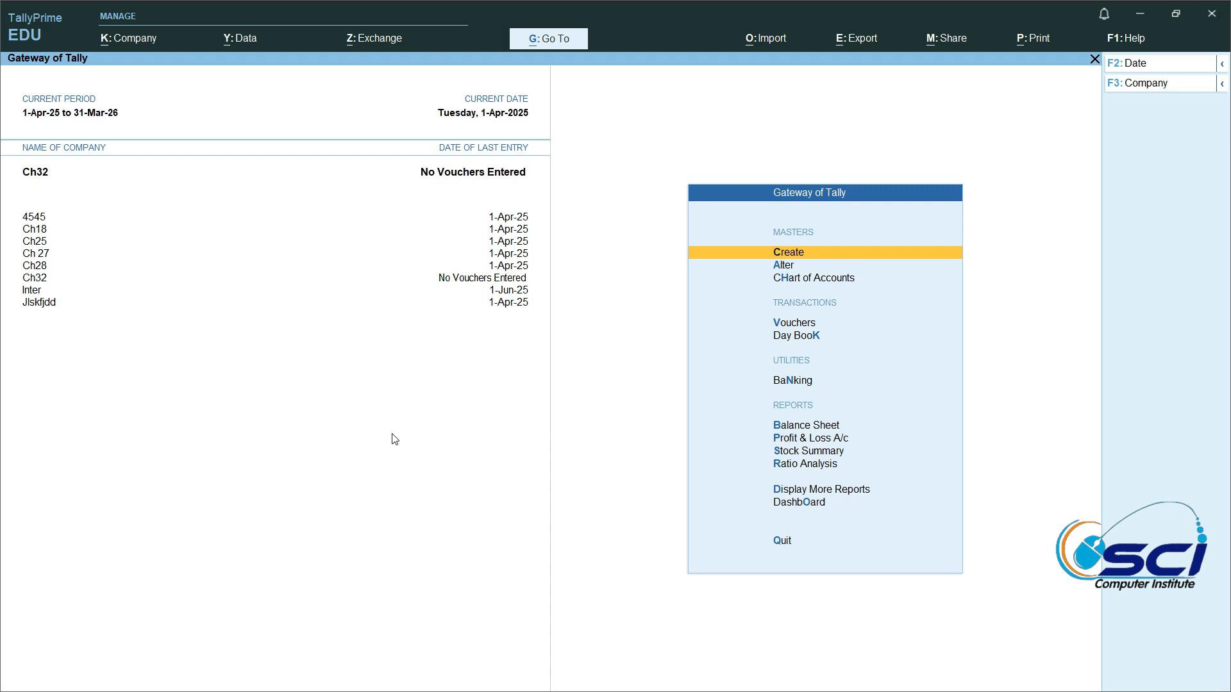
Start a new ledger with the customer's name and place it under Sundry Debtors.
key("Return")
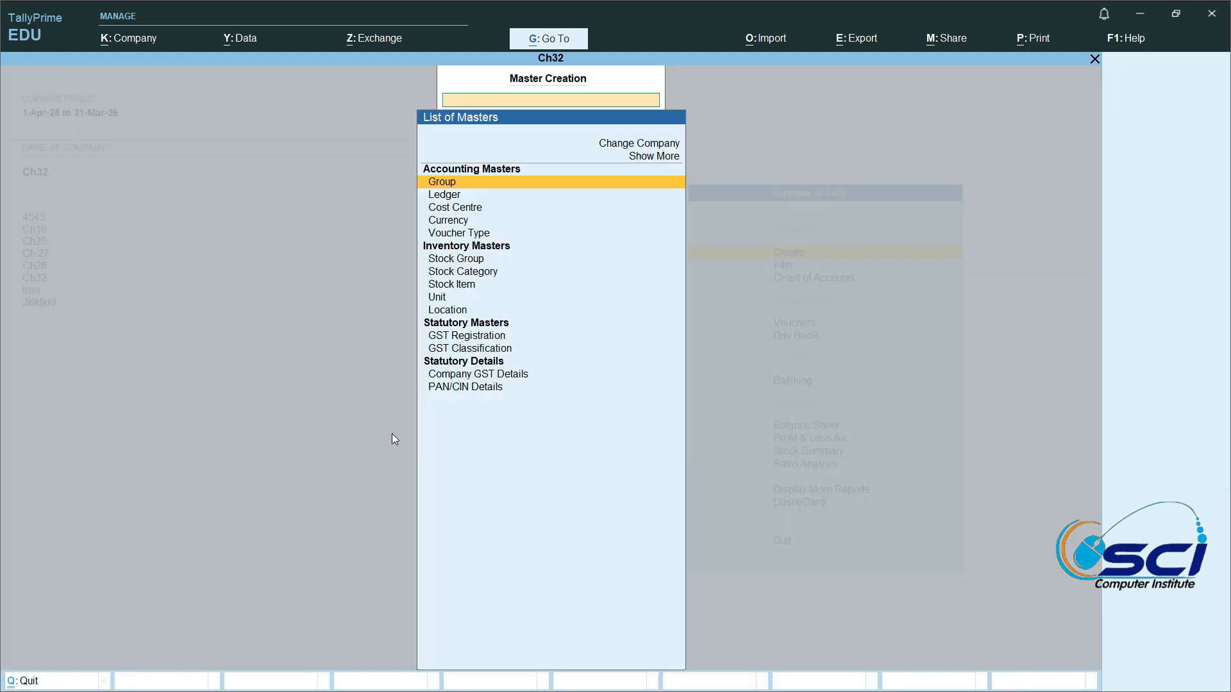
key("Down")
key("Return")
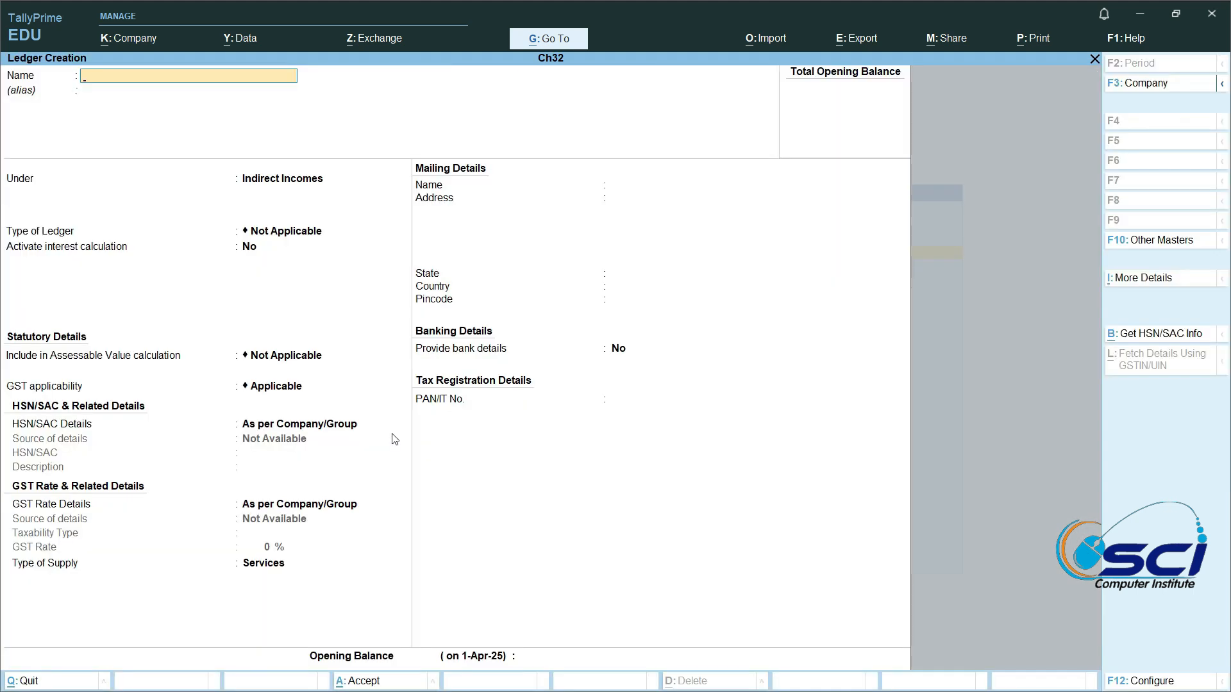
type("Kapil Dr")
key("Return")
type("S")
key("Down")
key("Down")
key("Down")
key("Down")
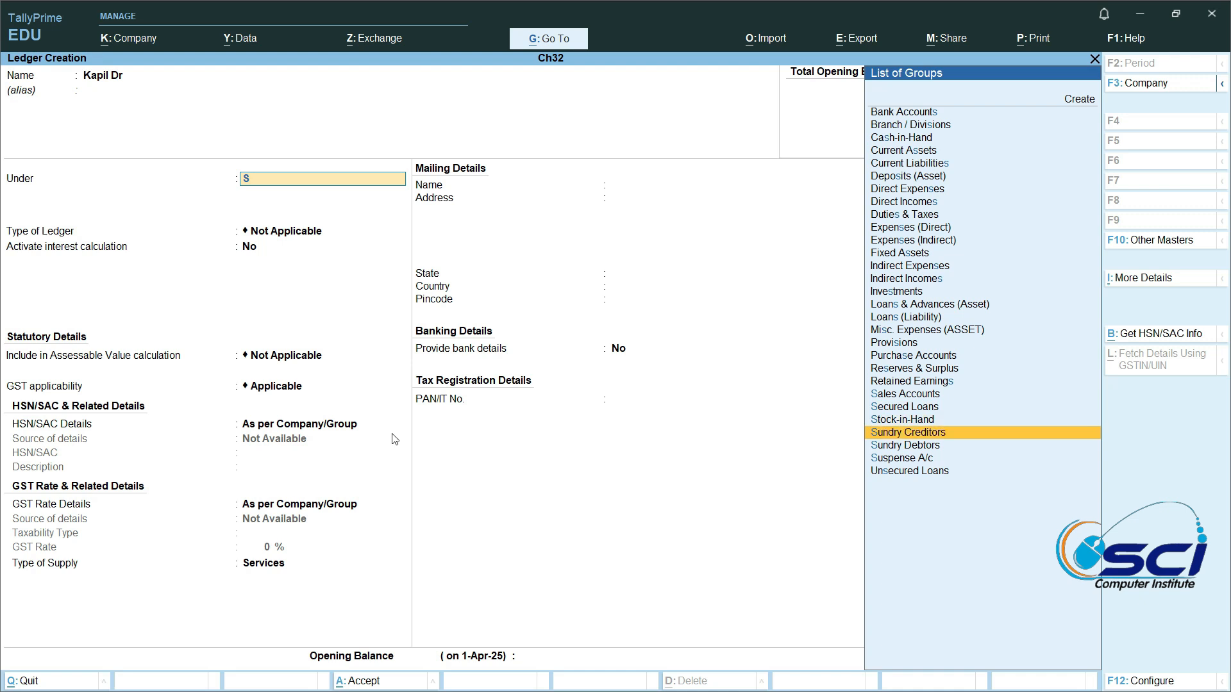
key("Return")
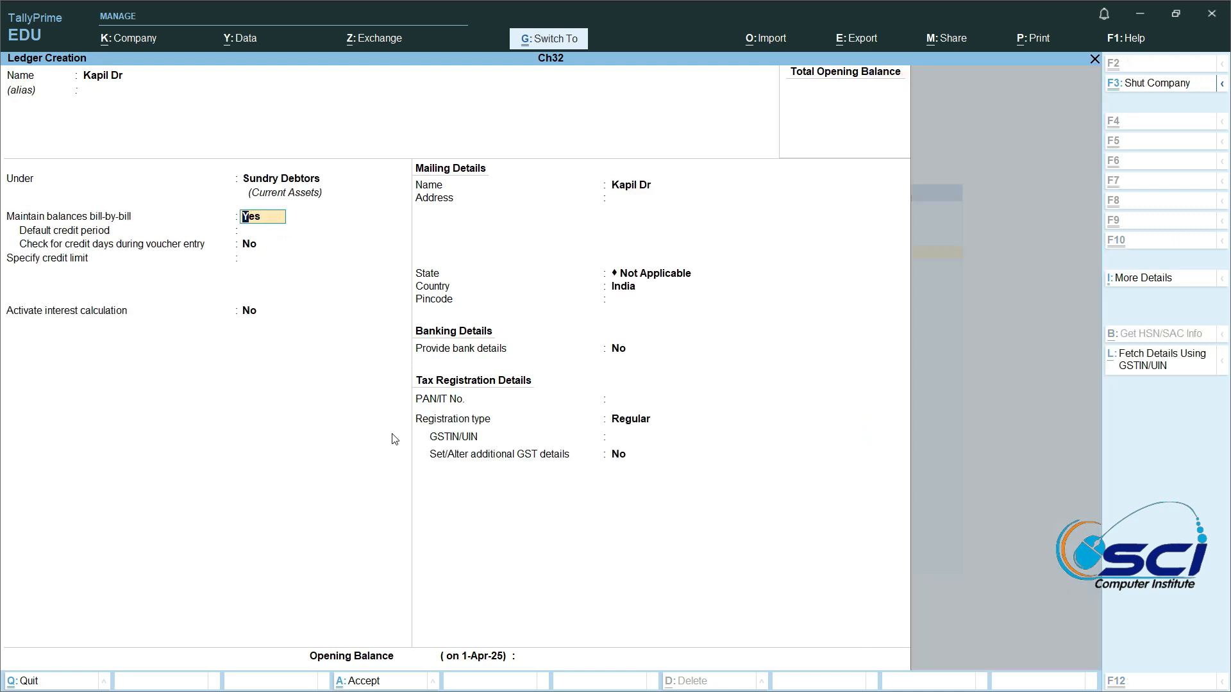
Keep bill-by-bill balances for the customer ledger and set its default credit period to 1 day.
key("Return")
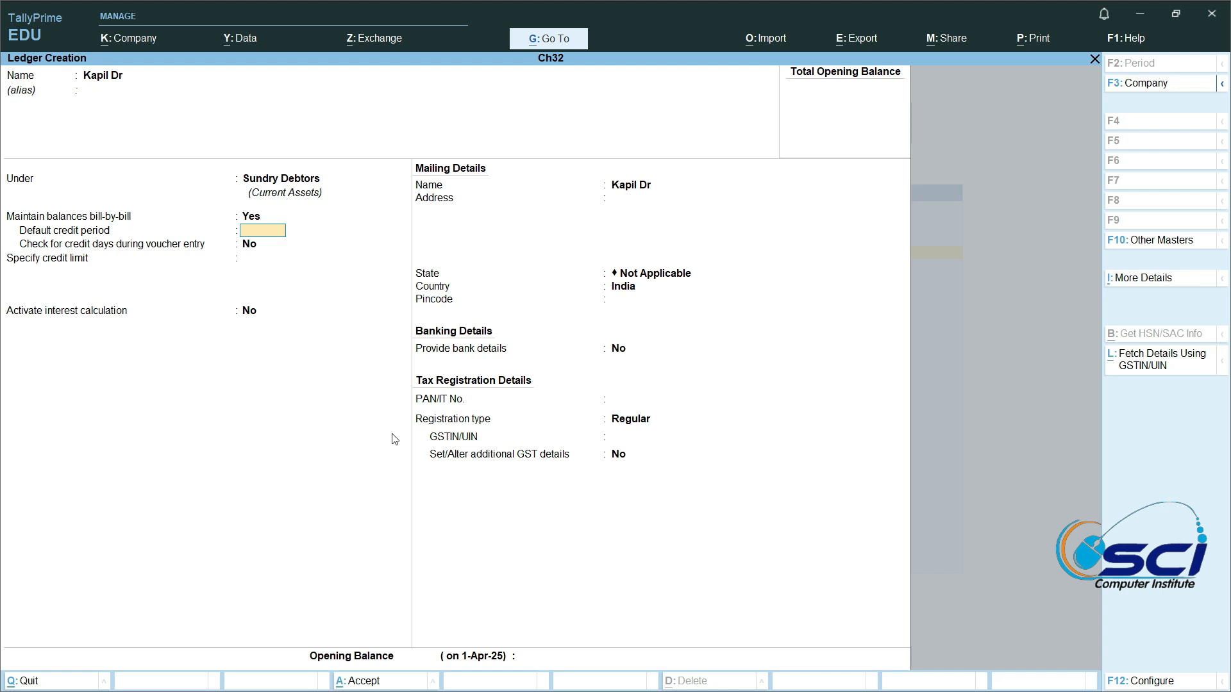
type("1")
key("Return")
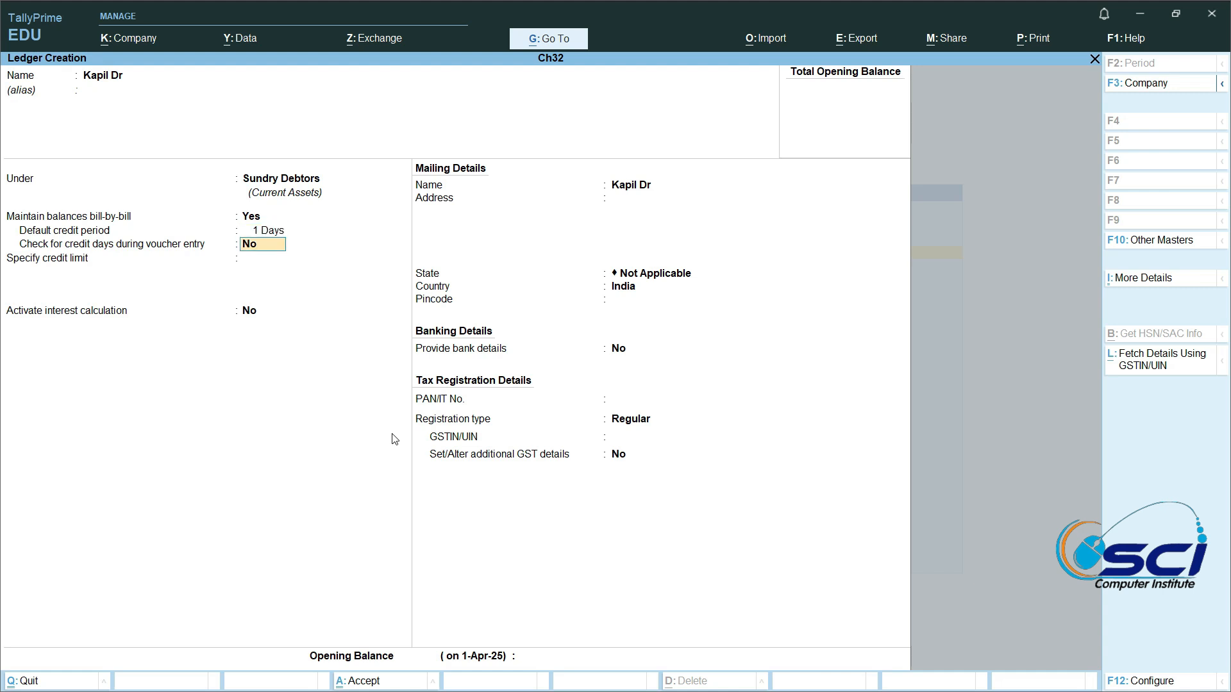
key("Return")
key("Return")
Activate transaction-by-transaction interest on the customer ledger at 5% per 30-Day Month on All Balances, without overriding parameters.
type("y")
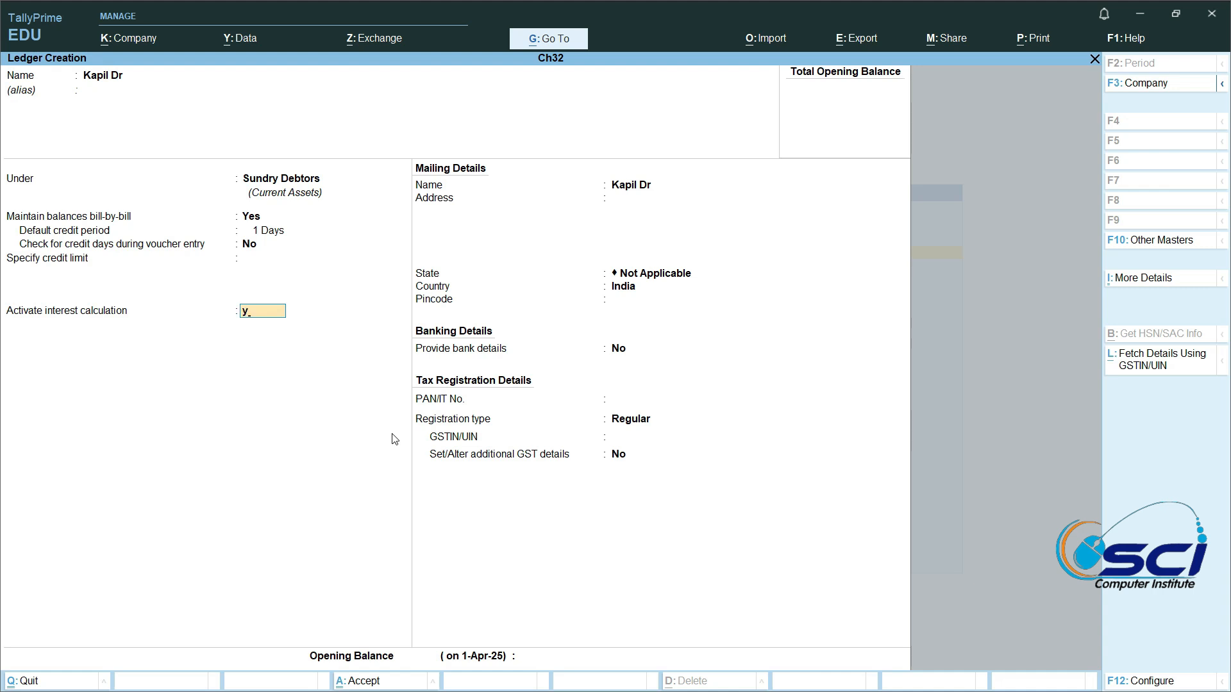
key("Return")
type("y")
key("Return")
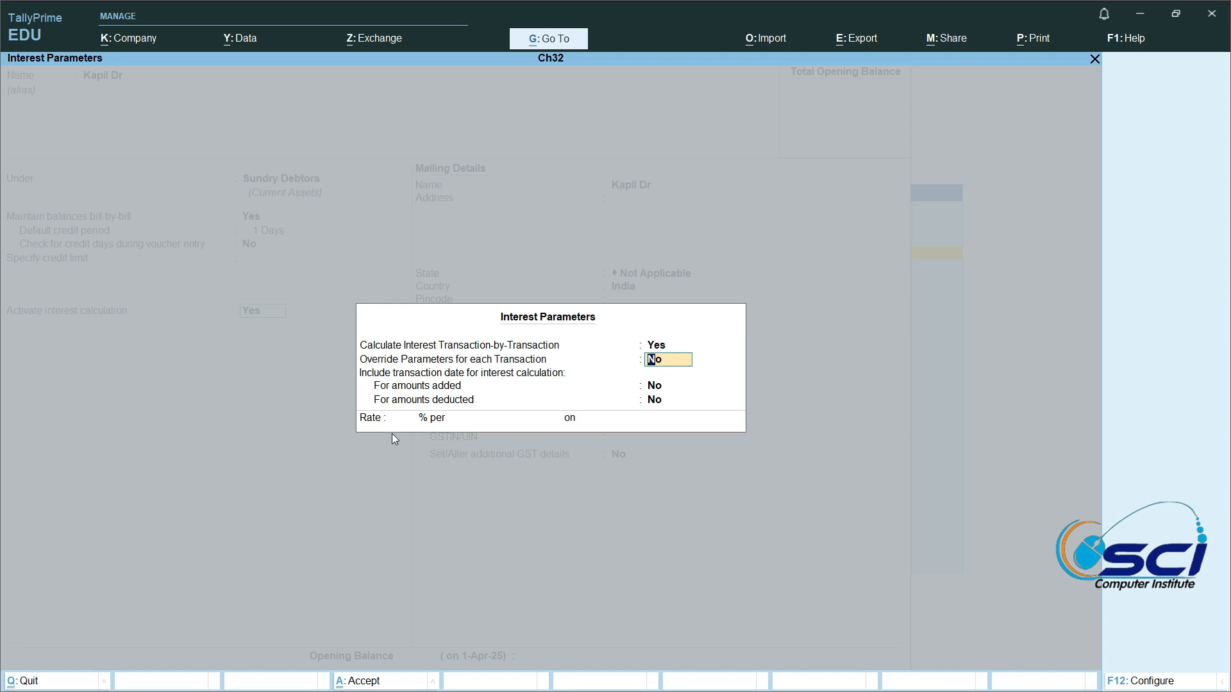
key("Return")
key("Return")
key("Return")
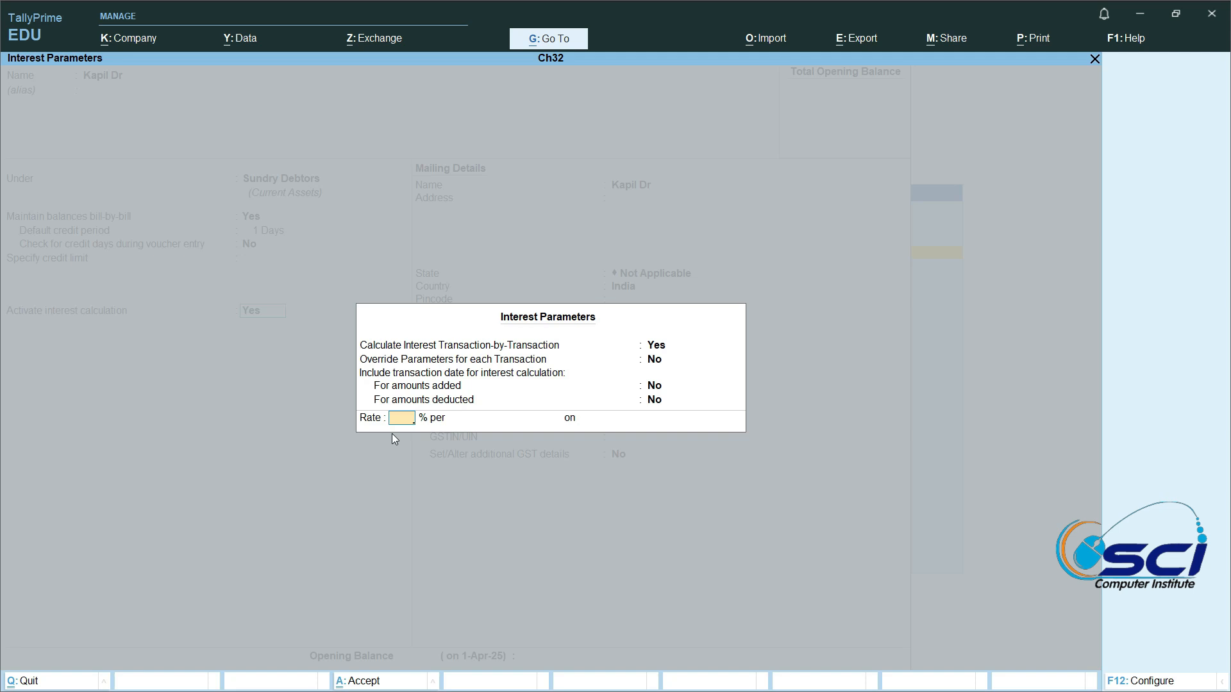
key("Return")
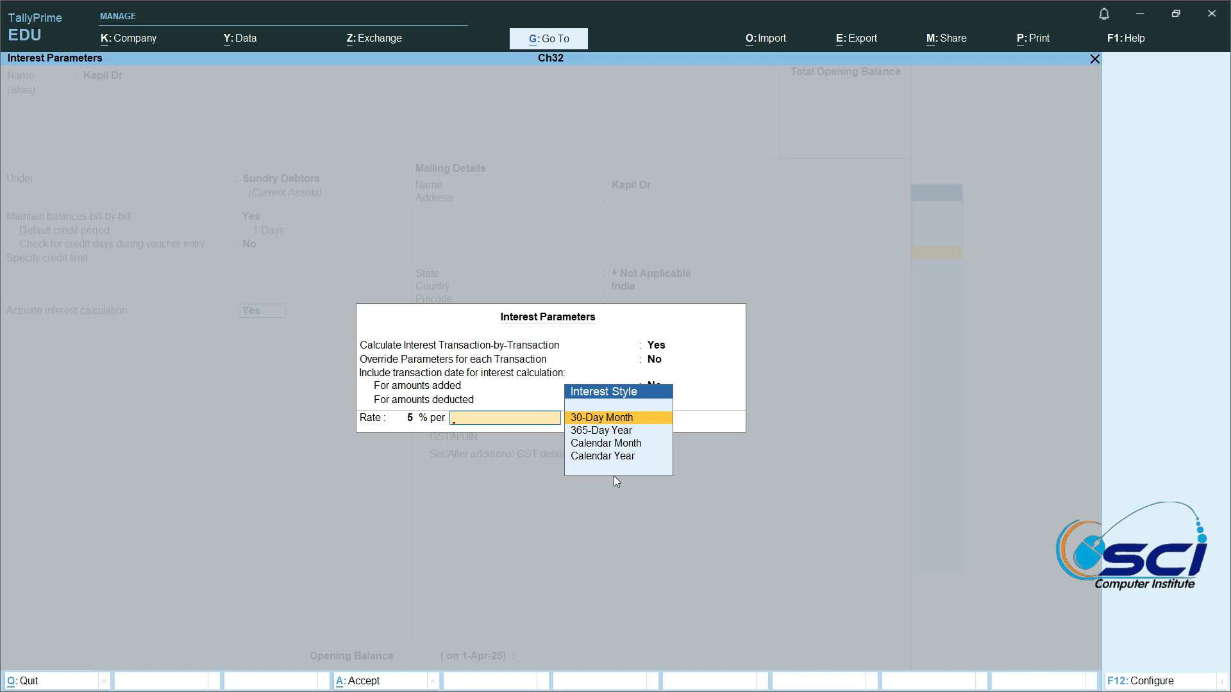
key("Return")
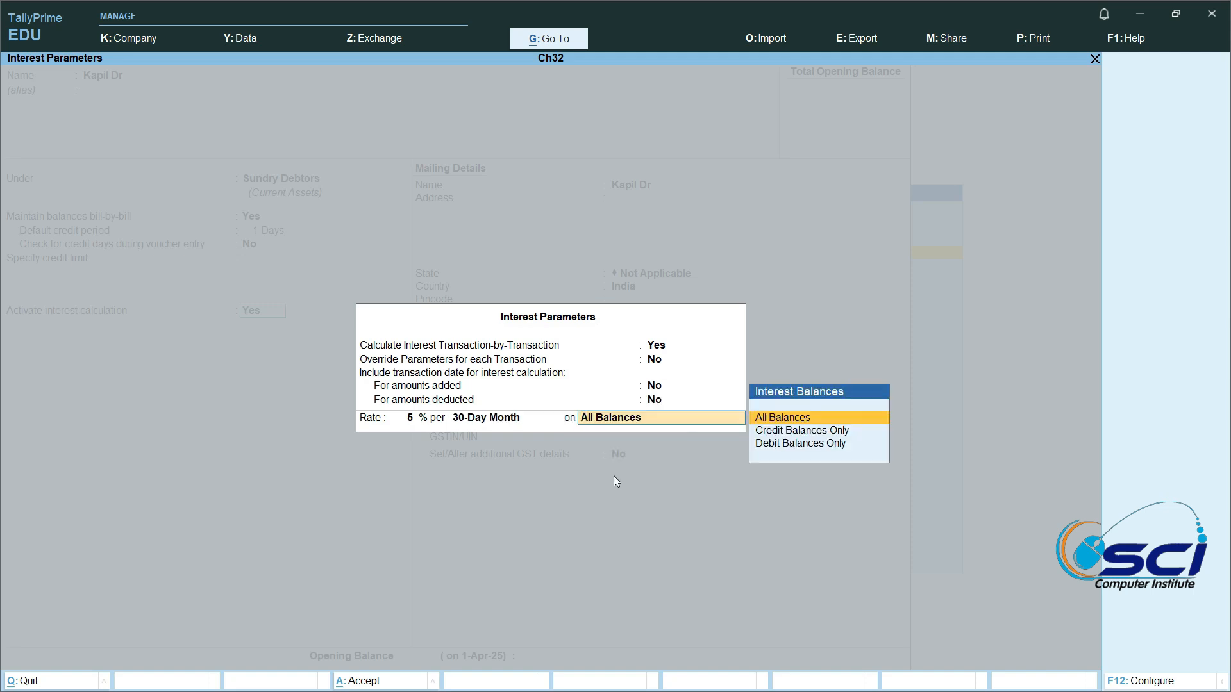
key("Return")
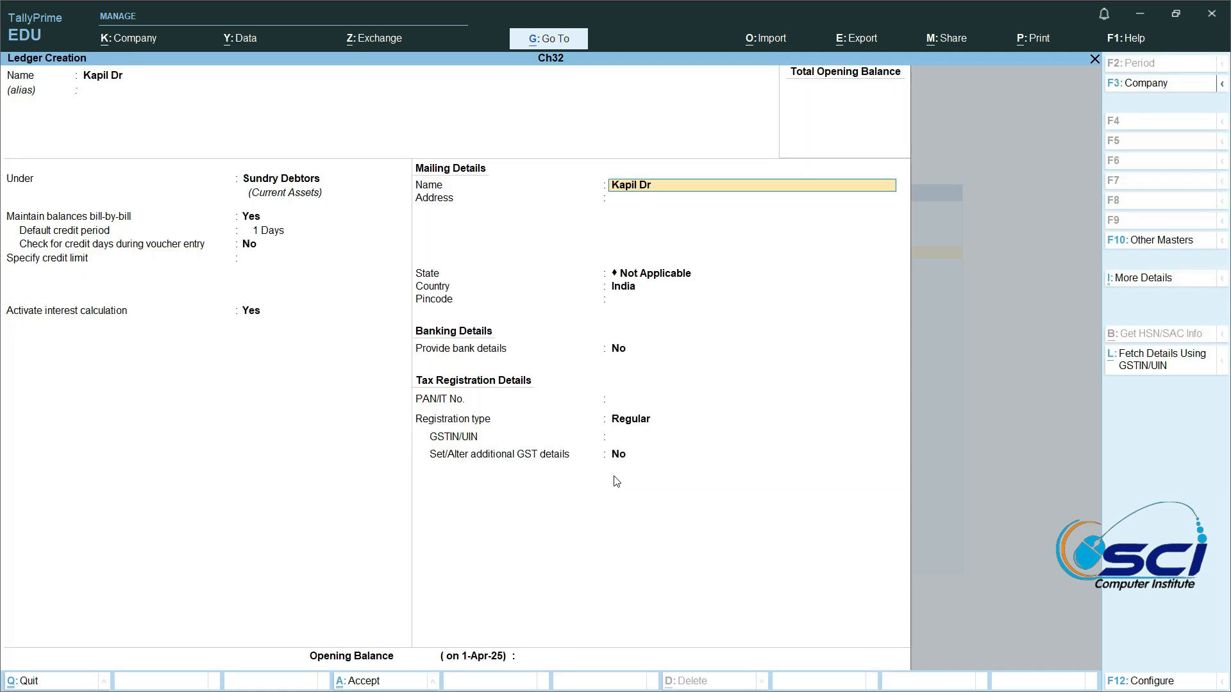
Leave the customer ledger's mailing, banking and tax details at their defaults and save the ledger.
key("Return")
key("Return")
key("Return")
key("Return")
key("Return")
key("Return")
key("Return")
key("Return")
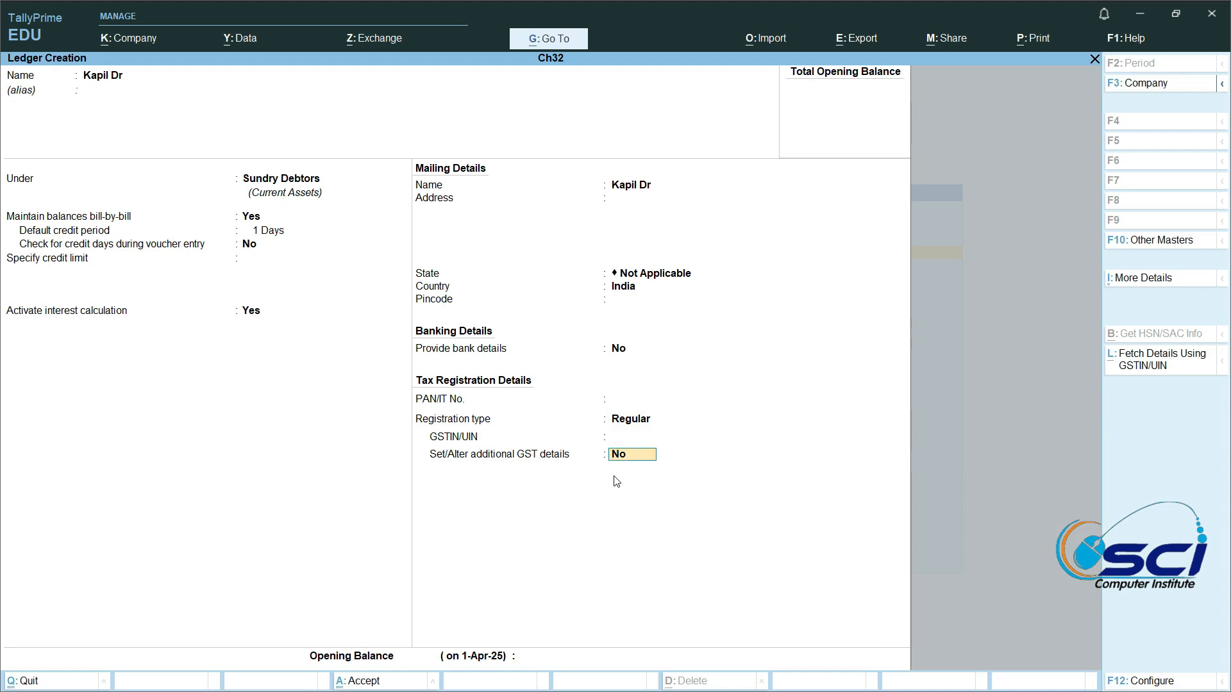
key("Return")
key("Return")
key("Return")
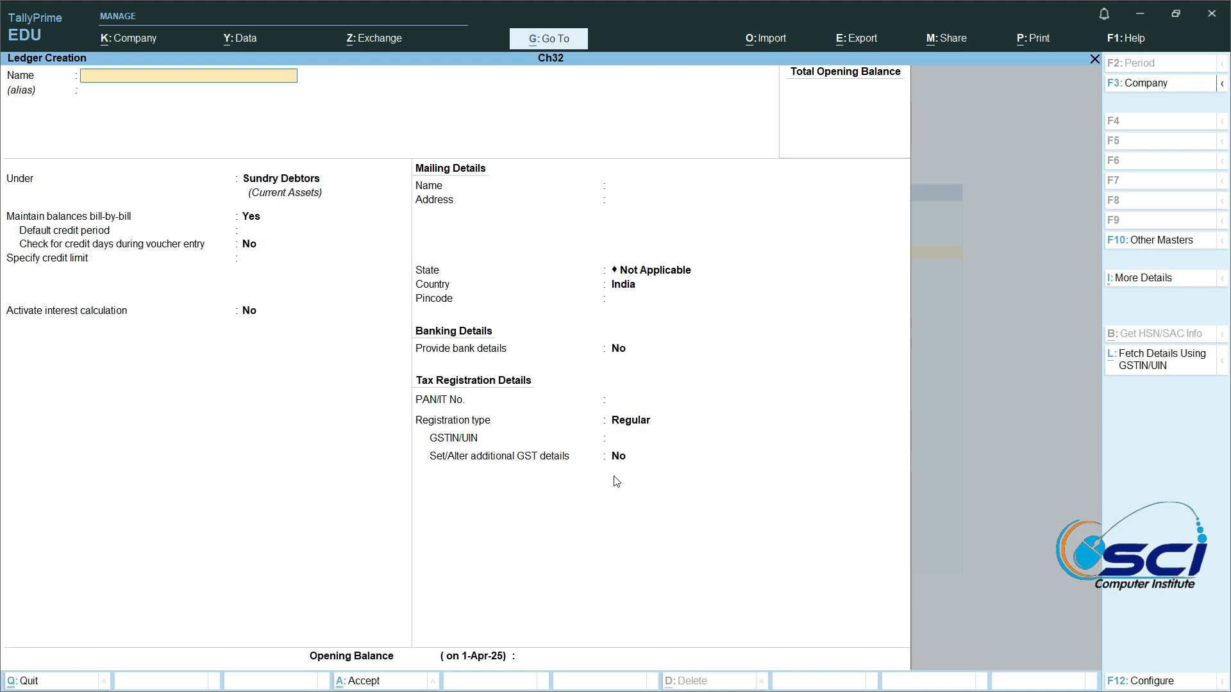
Create a ledger named Sale under Sales Accounts and save it.
type("Sale")
key("Return")
type("S")
key("Up")
key("Up")
key("Up")
key("Up")
key("Down")
key("Down")
key("Up")
key("Up")
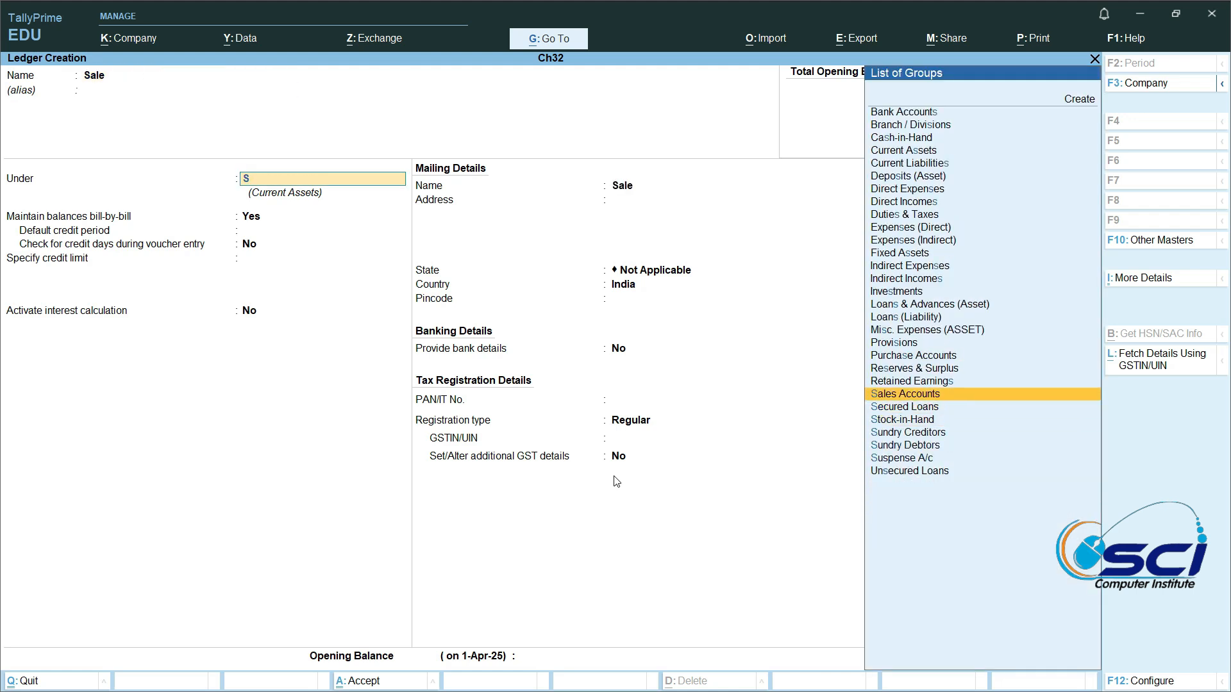
key("Return")
key("Return")
key("ctrl+a")
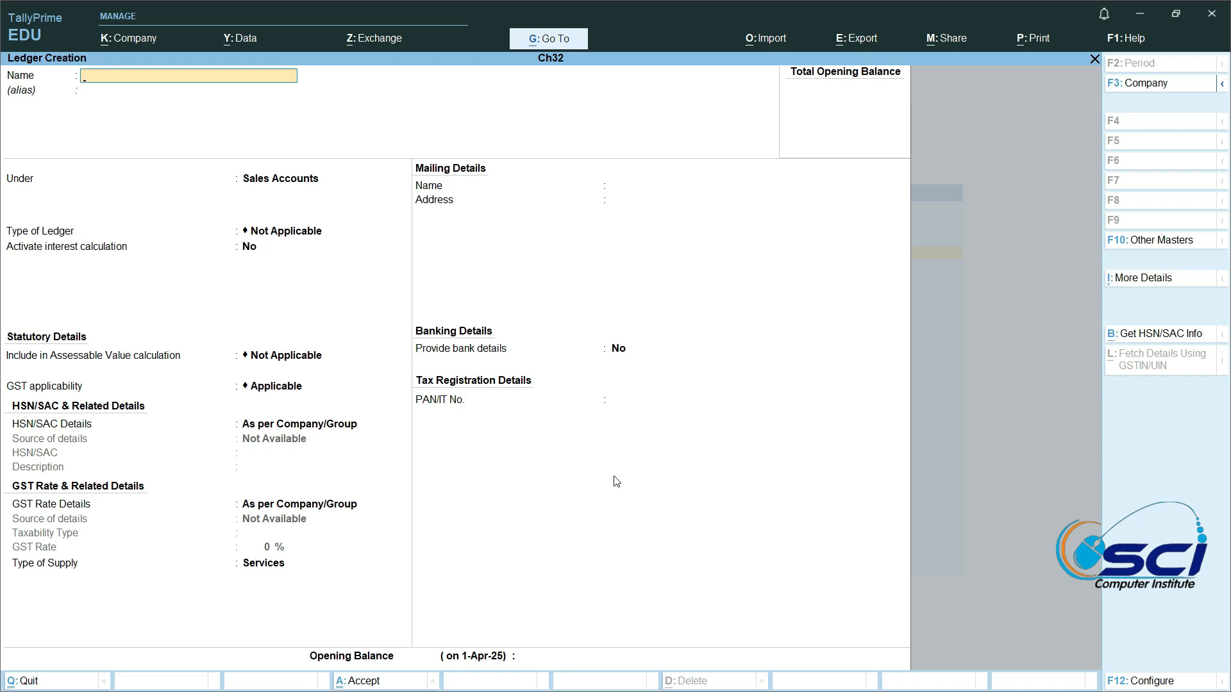
Leave ledger creation and start a stock item named Computer under Primary.
key("Escape")
key("Down")
key("Down")
key("Down")
key("Down")
key("Down")
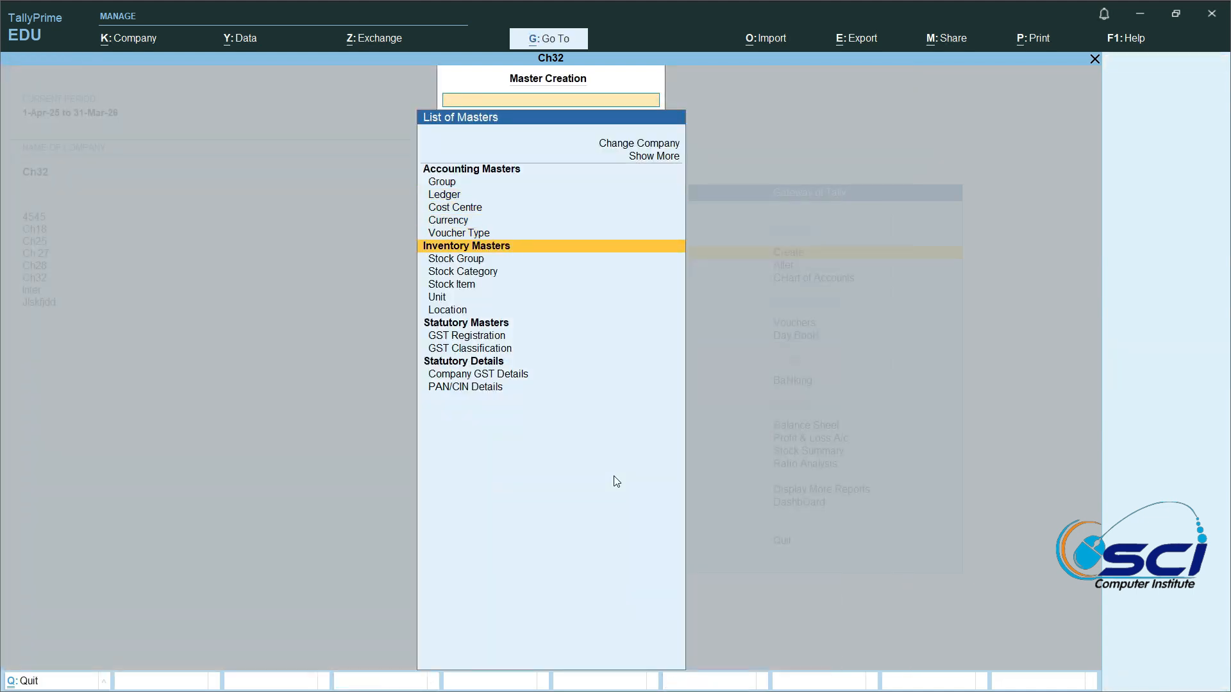
key("Down")
key("Return")
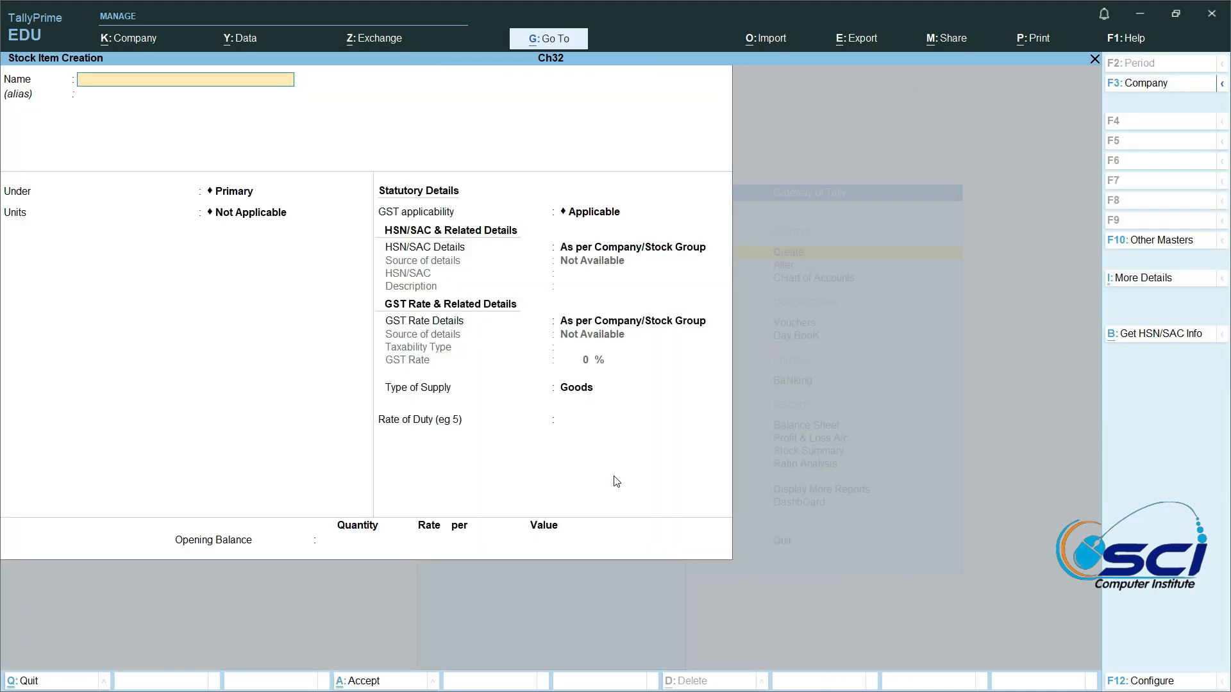
type("Computer")
key("Return")
key("Return")
key("Return")
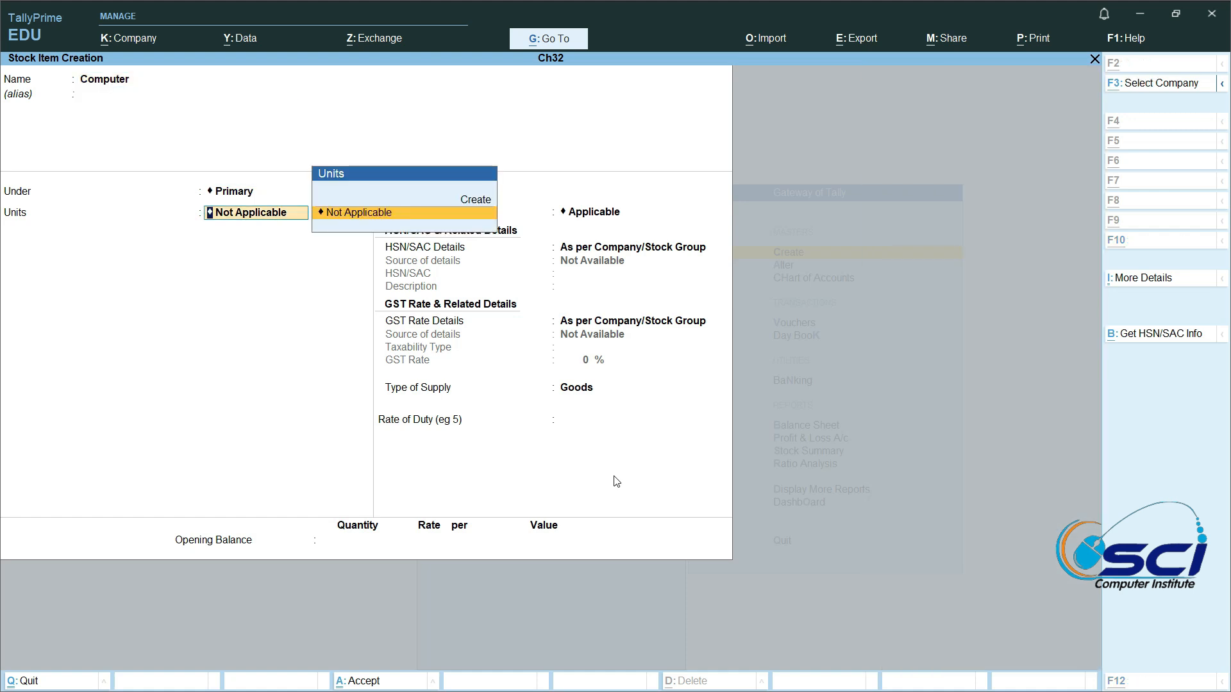
Create the unit pc and assign it to the Computer stock item.
key("alt+c")
type("pc")
key("Return")
key("Return")
key("Return")
key("Return")
key("y")
key("Return")
Set Computer's standard cost to 25000 and selling price to 30000 per pc from 1-Apr-25, and accept the entries.
key("y")
key("Return")
type("25000")
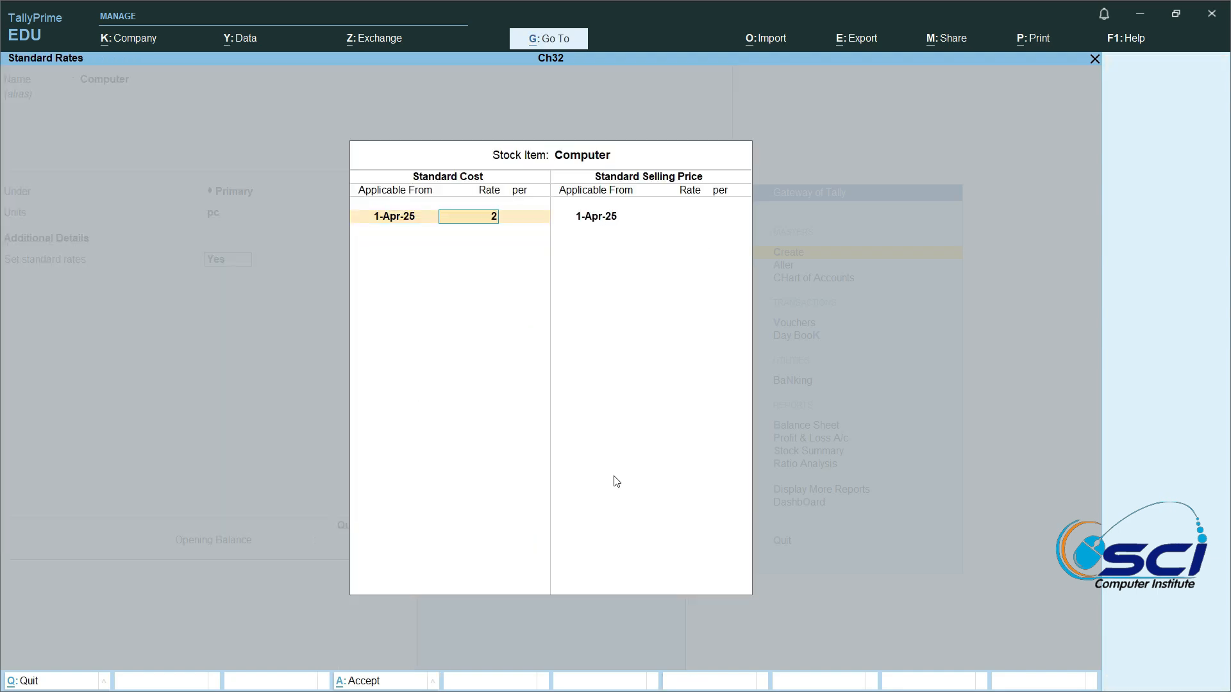
key("Return")
key("Return")
key("Return")
key("Return")
type("30000")
key("Return")
key("Return")
key("Return")
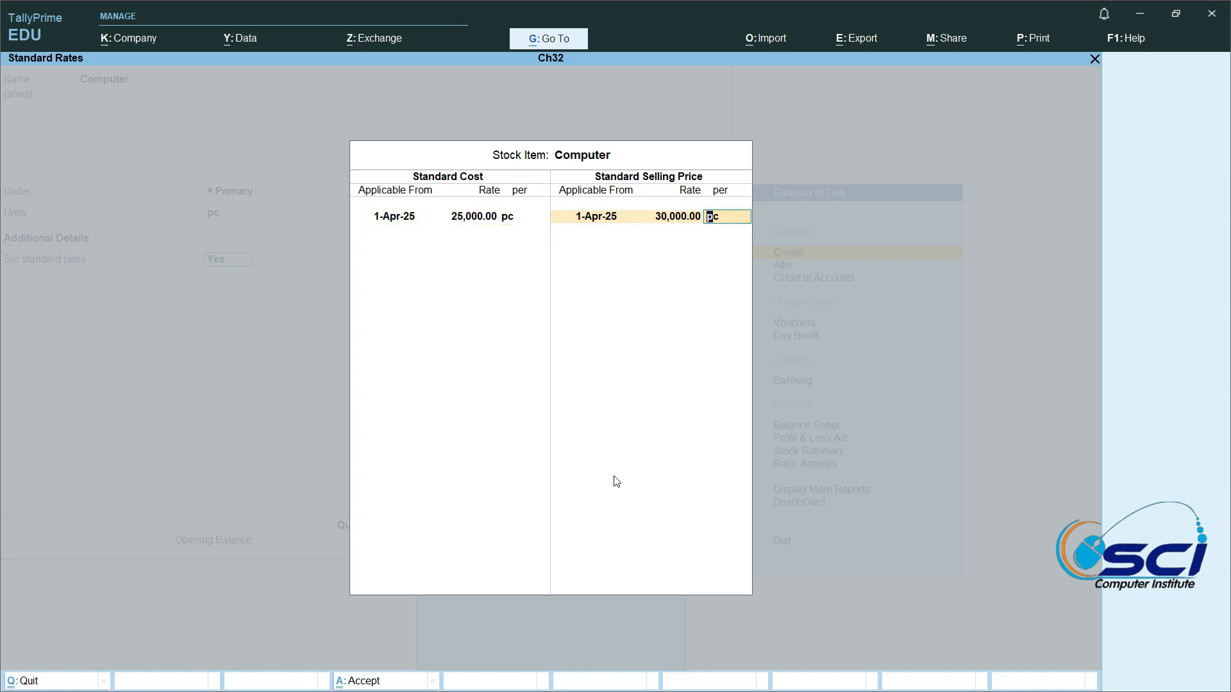
key("ctrl+a")
Leave master creation and open a new sales voucher.
key("Escape")
key("y")
key("Escape")
key("Down")
key("Down")
key("Down")
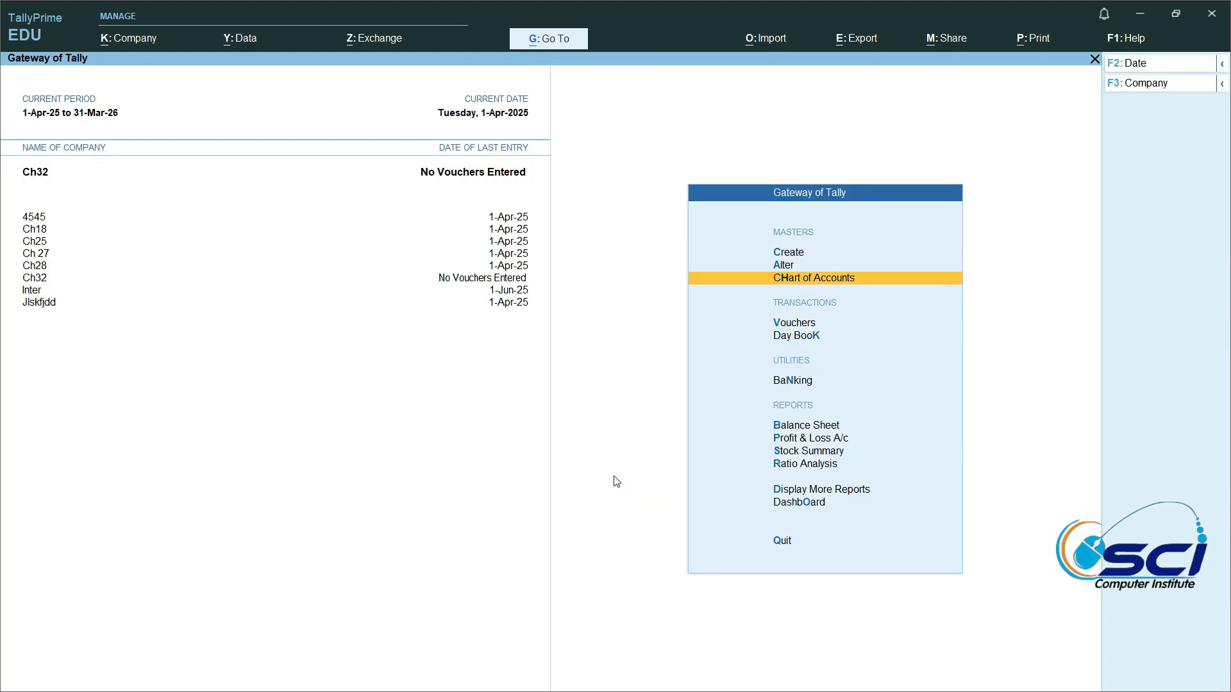
key("Return")
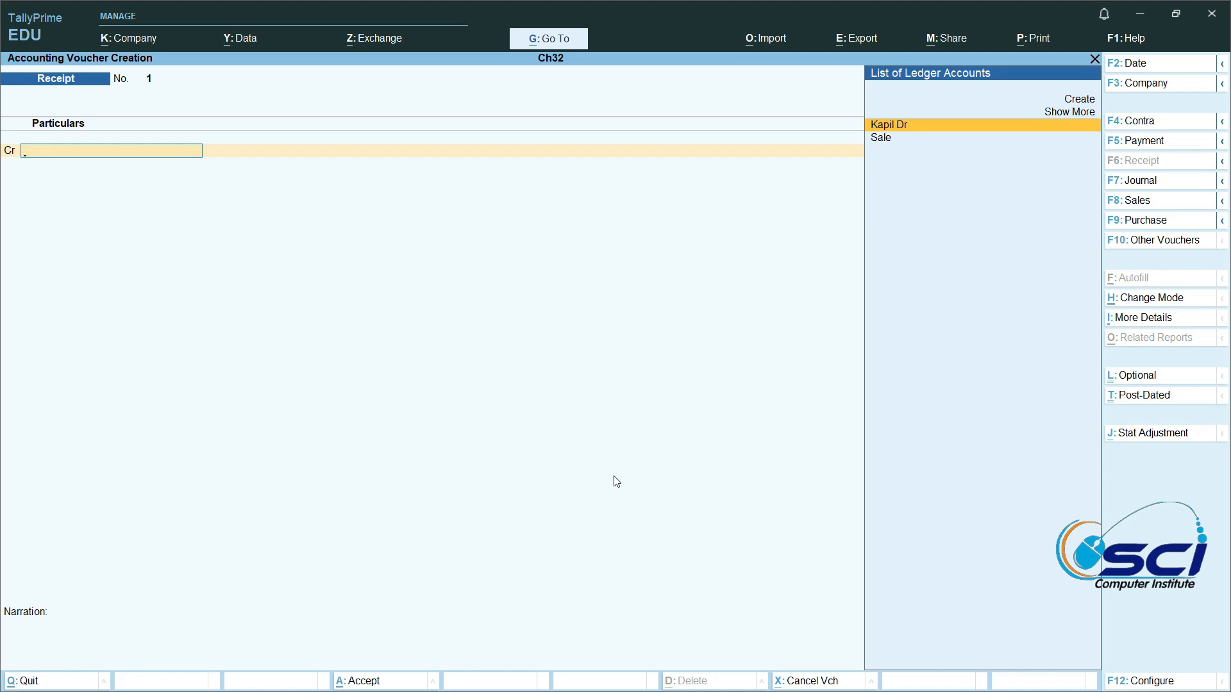
key("F8")
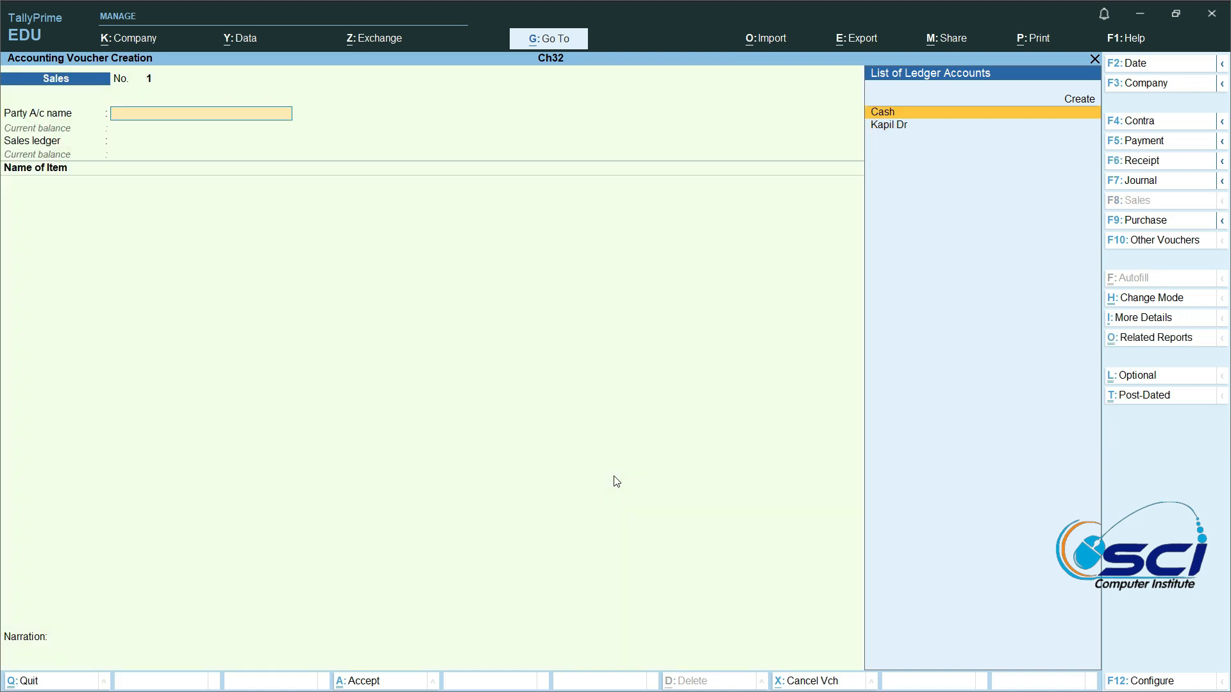
Choose the customer's ledger as the party, accept blank dispatch details and default party details, and use the Sale ledger.
key("Down")
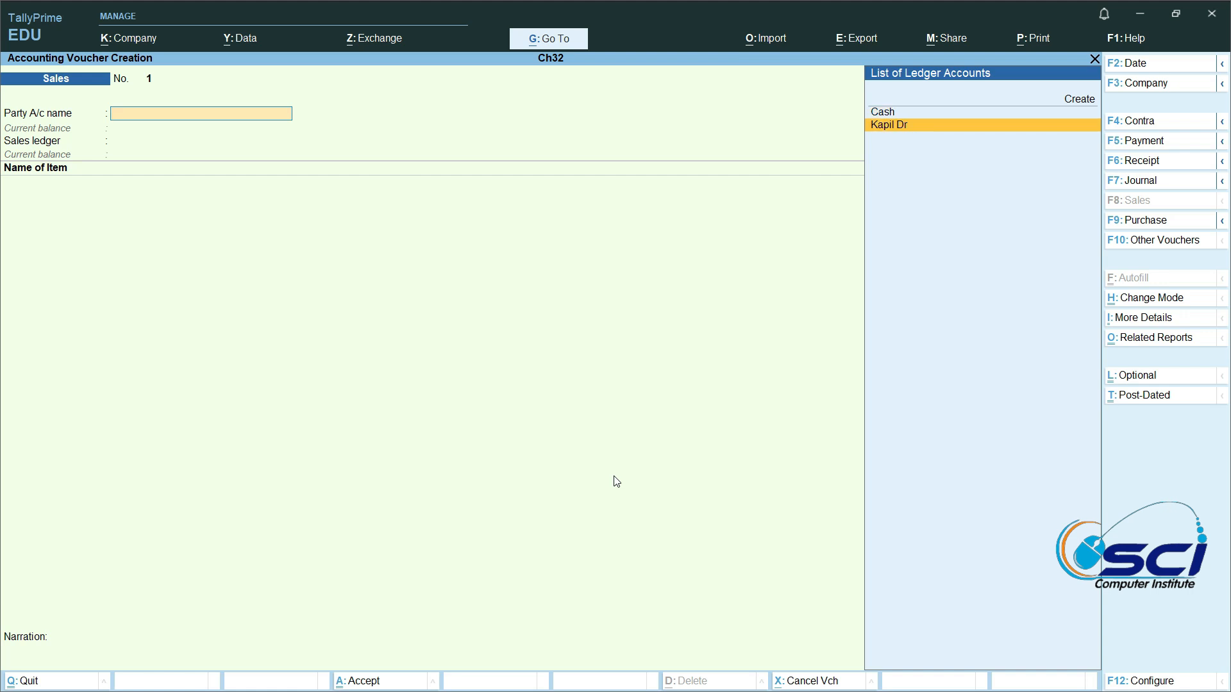
key("Return")
key("Return")
key("Return")
key("Return")
key("Return")
key("Return")
key("Return")
key("Return")
key("Return")
key("Return")
key("Return")
key("Return")
key("Return")
key("Return")
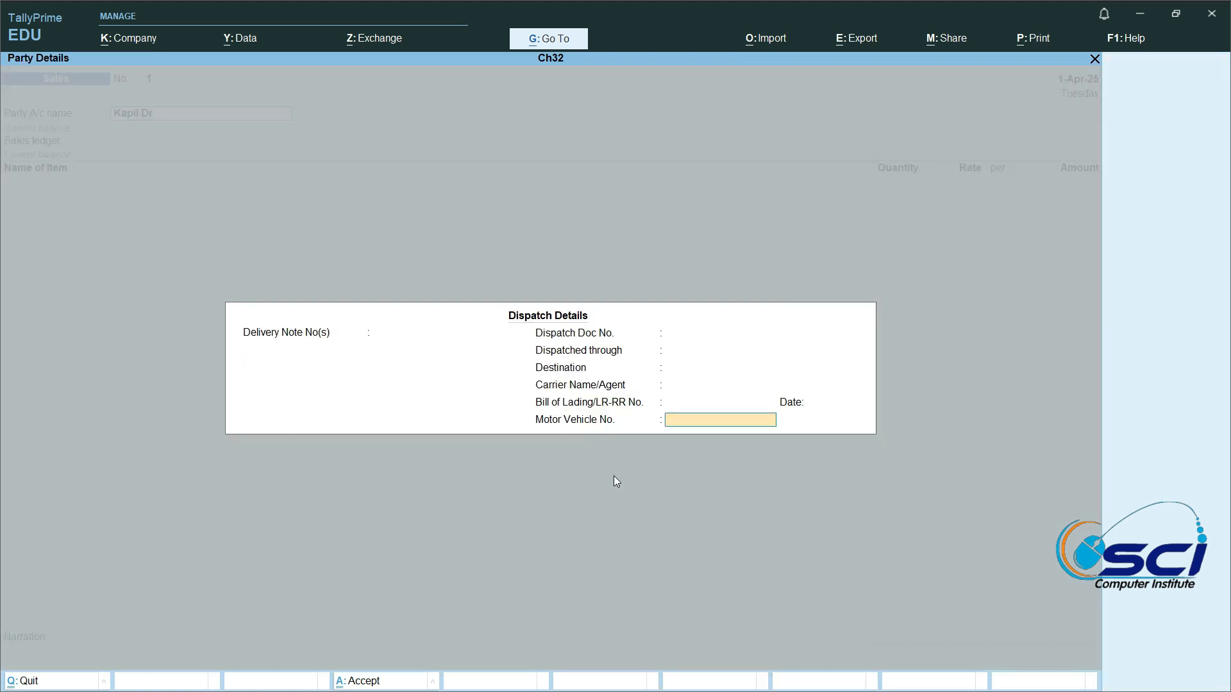
key("Return")
key("Return")
key("Return")
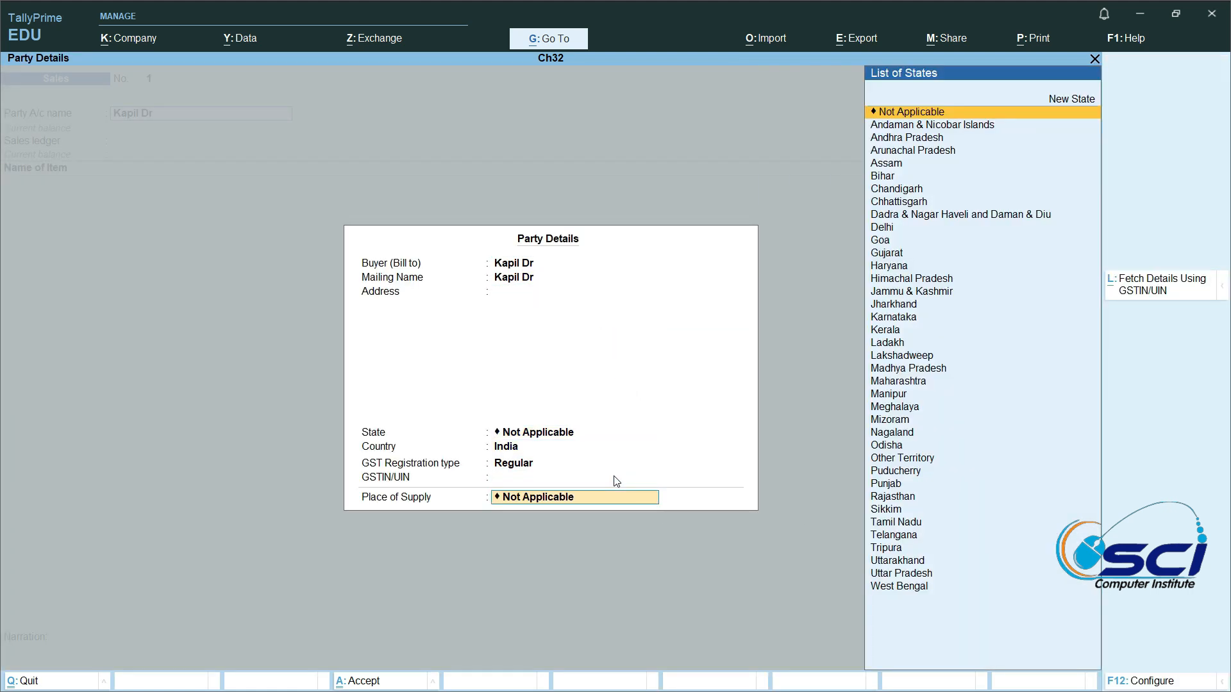
key("Return")
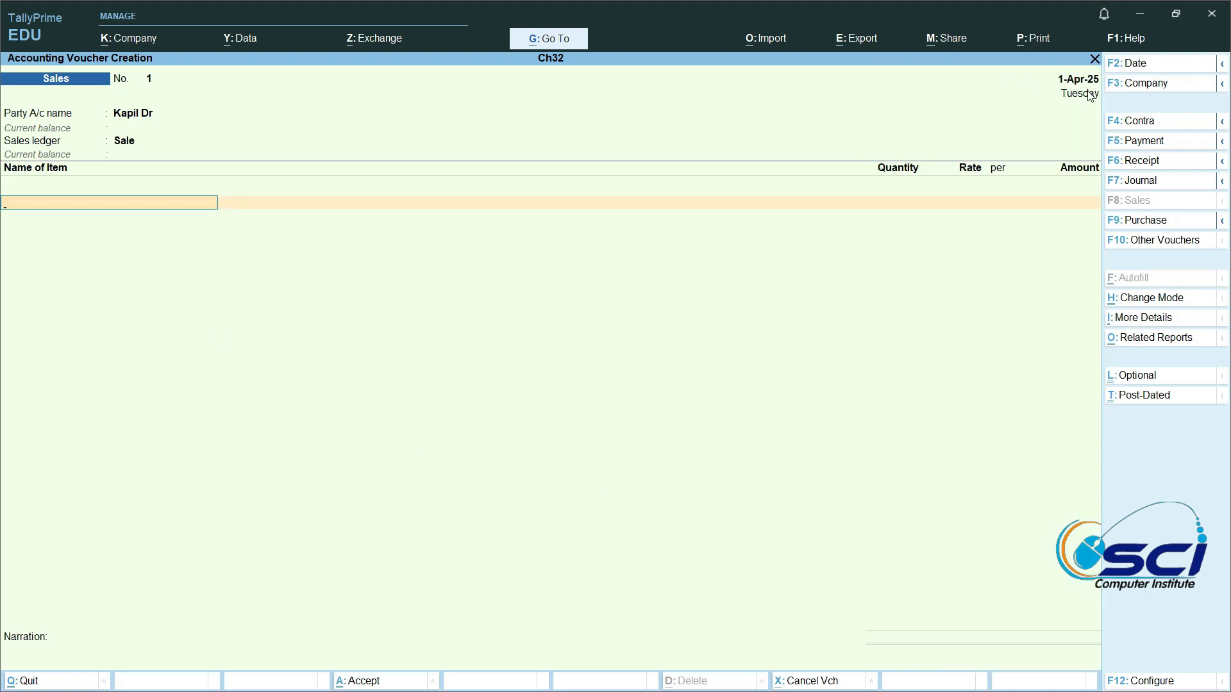
Add 1 pc of the Computer item at 30,000.00 per pc and end the item list.
key("space")
key("Down")
key("Down")
key("Down")
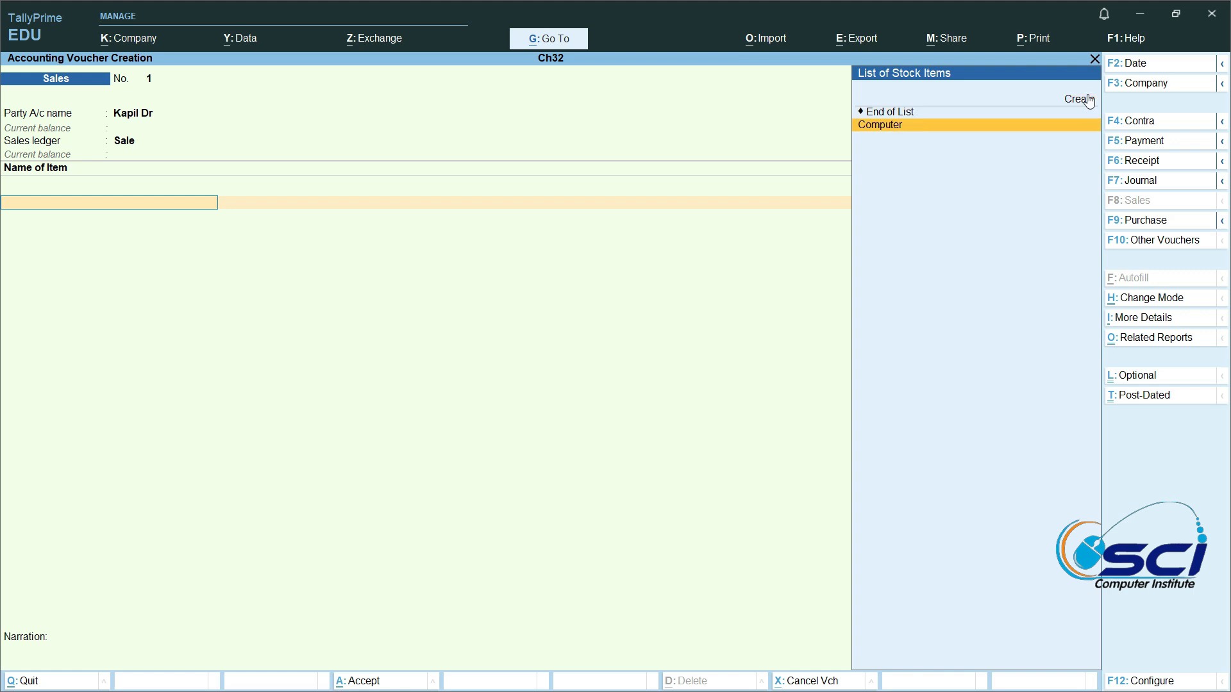
key("Return")
key("Return")
key("Return")
key("Return")
key("Return")
key("Return")
key("Return")
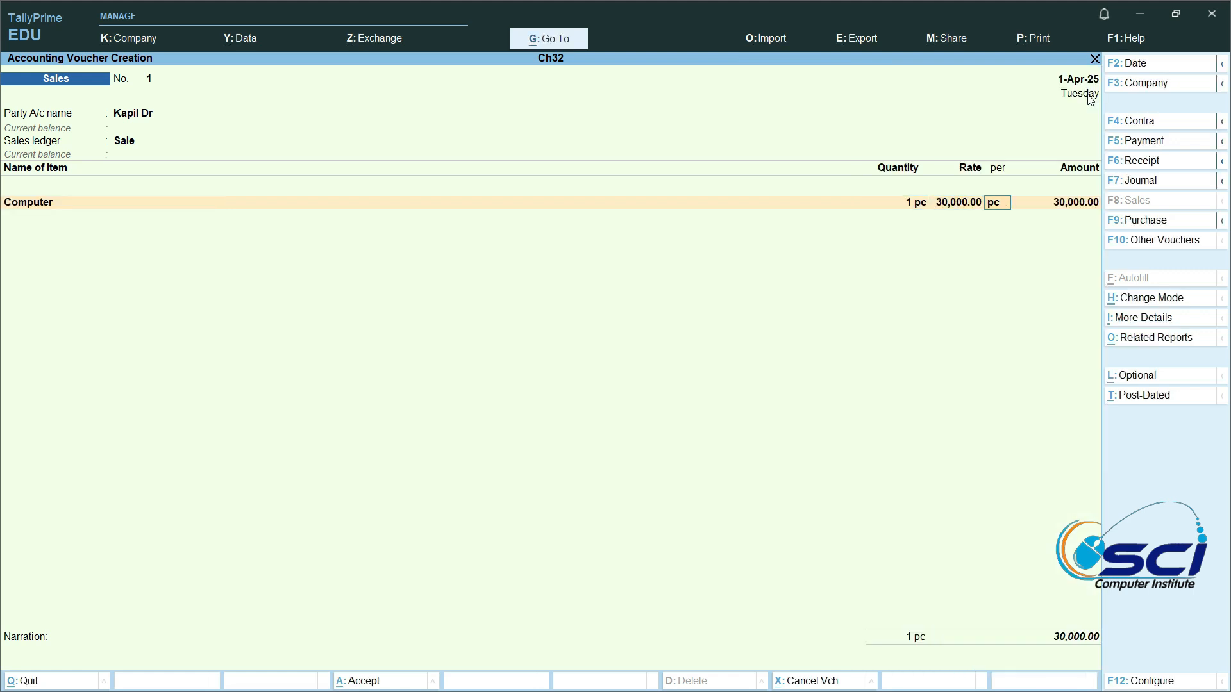
key("Return")
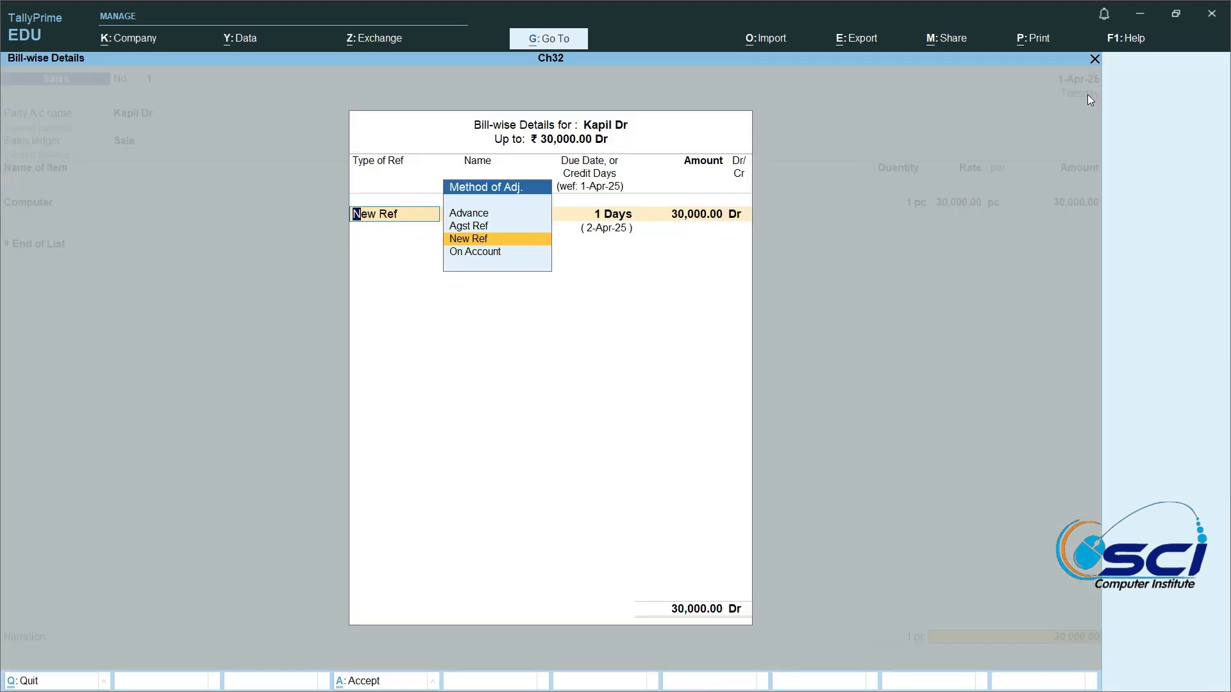
Allocate the sale as a New Ref bill with 1 day of credit, and save the voucher without a narration.
key("Return")
key("Return")
key("Return")
key("Return")
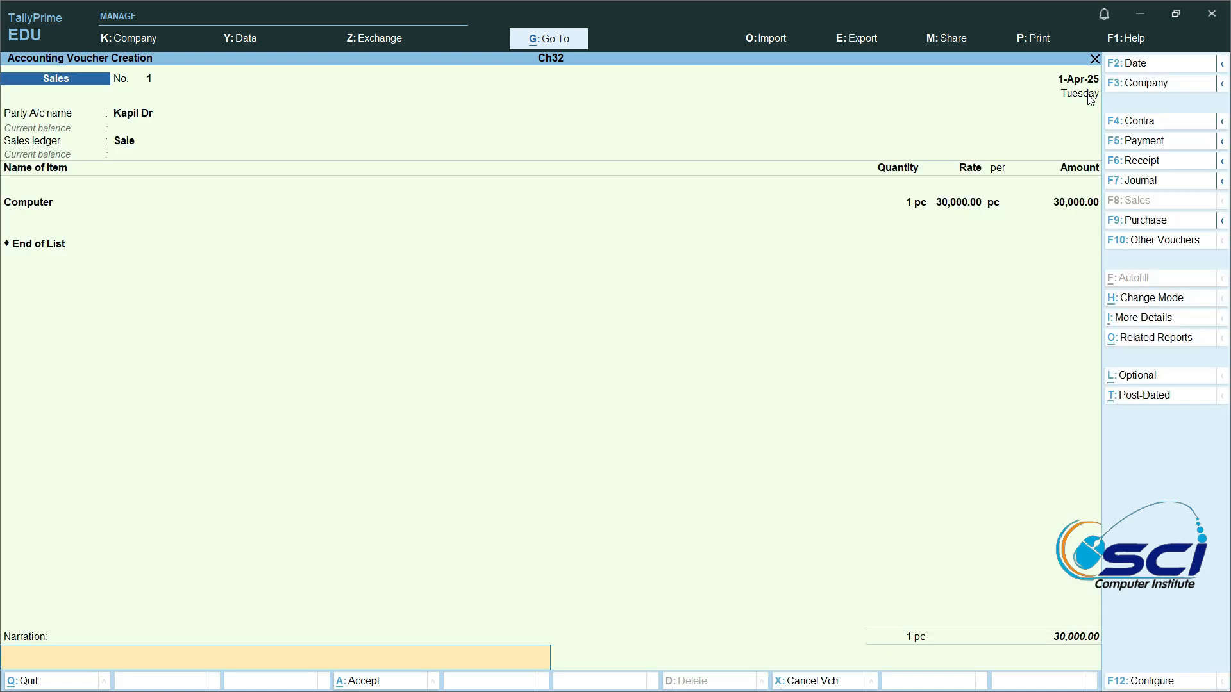
key("Return")
key("Return")
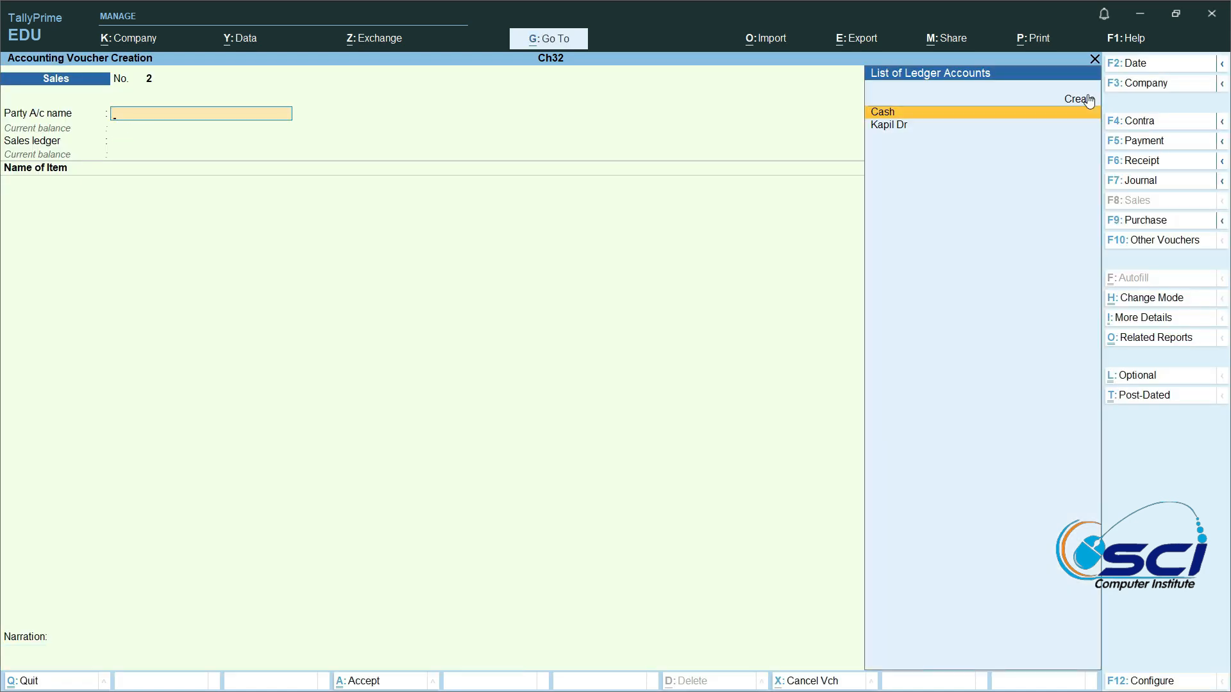
Leave voucher entry and open the Interest Receivable report from the interest calculations.
key("Escape")
key("Up")
key("Up")
key("Up")
key("Up")
key("Up")
key("Up")
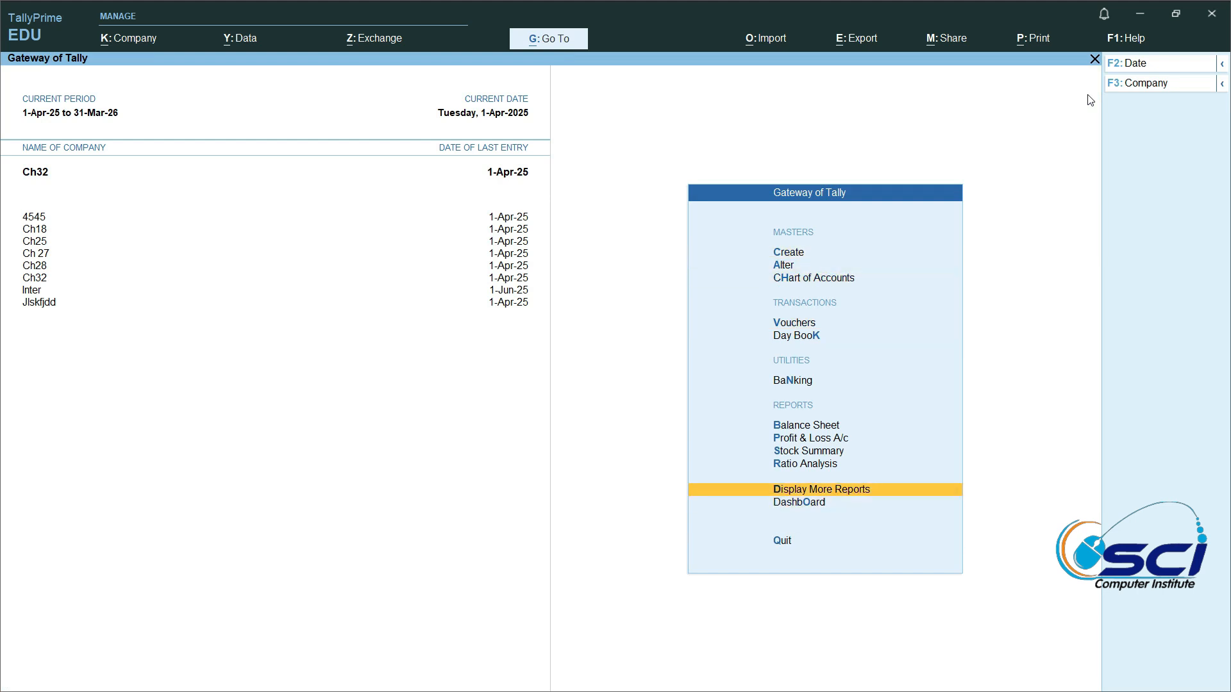
key("Return")
key("Down")
key("Down")
key("Down")
key("Down")
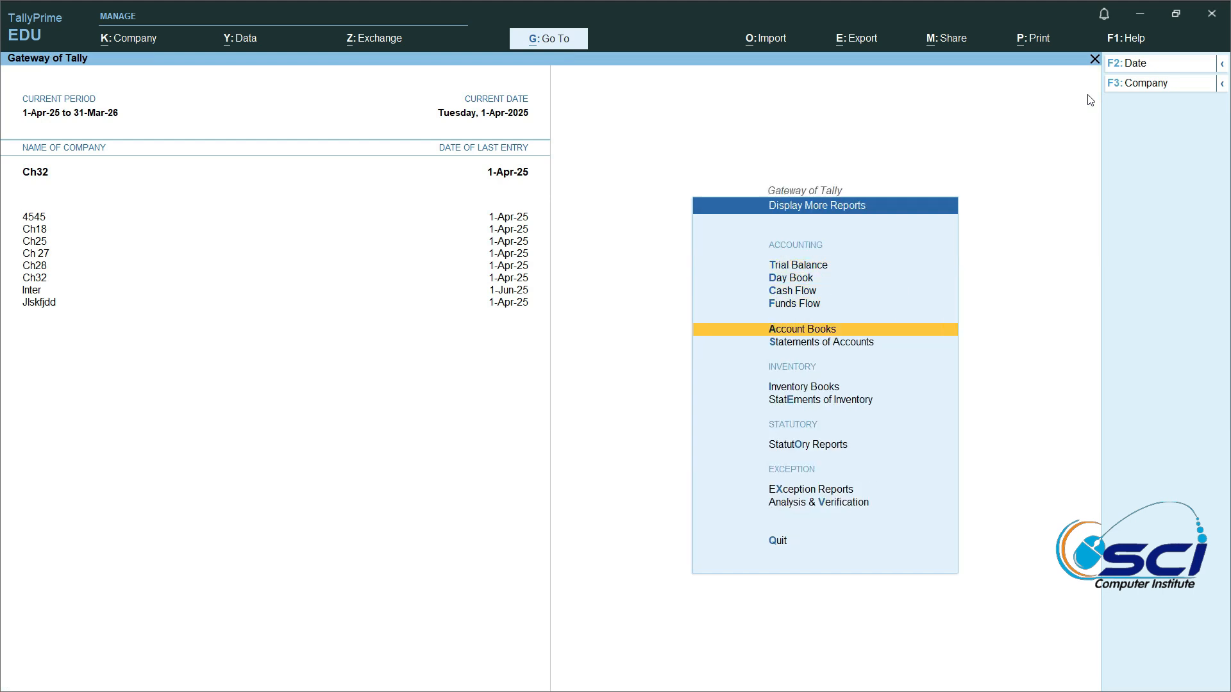
key("Down")
key("Return")
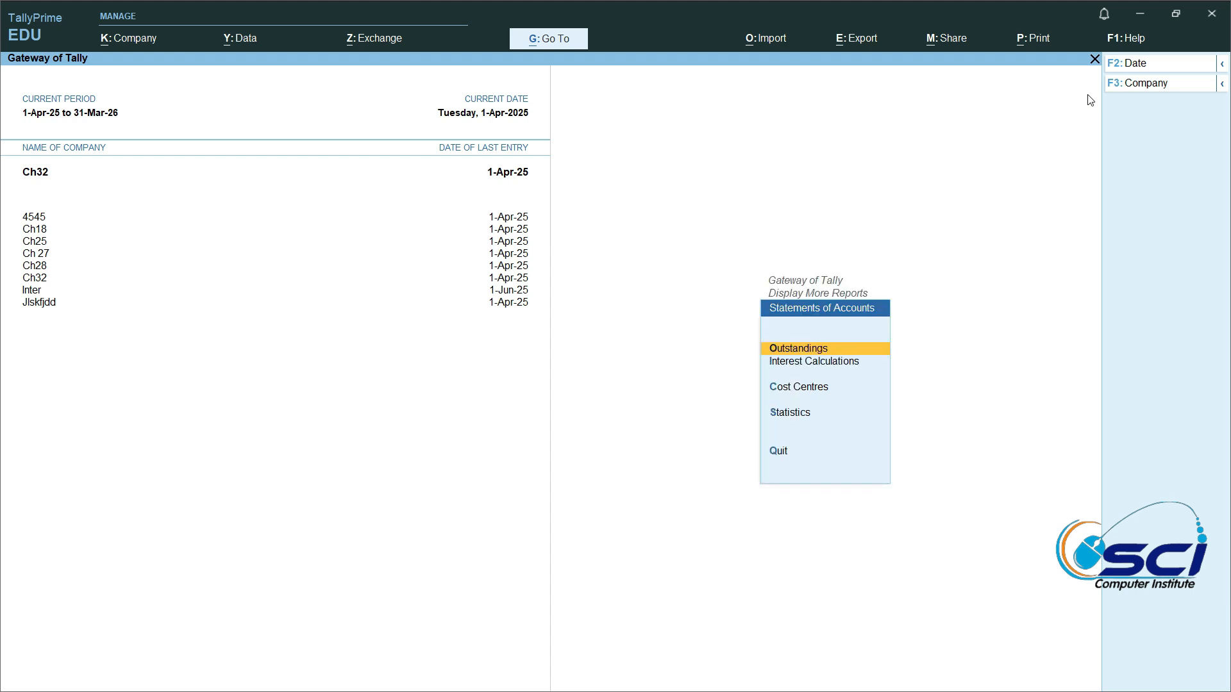
key("Down")
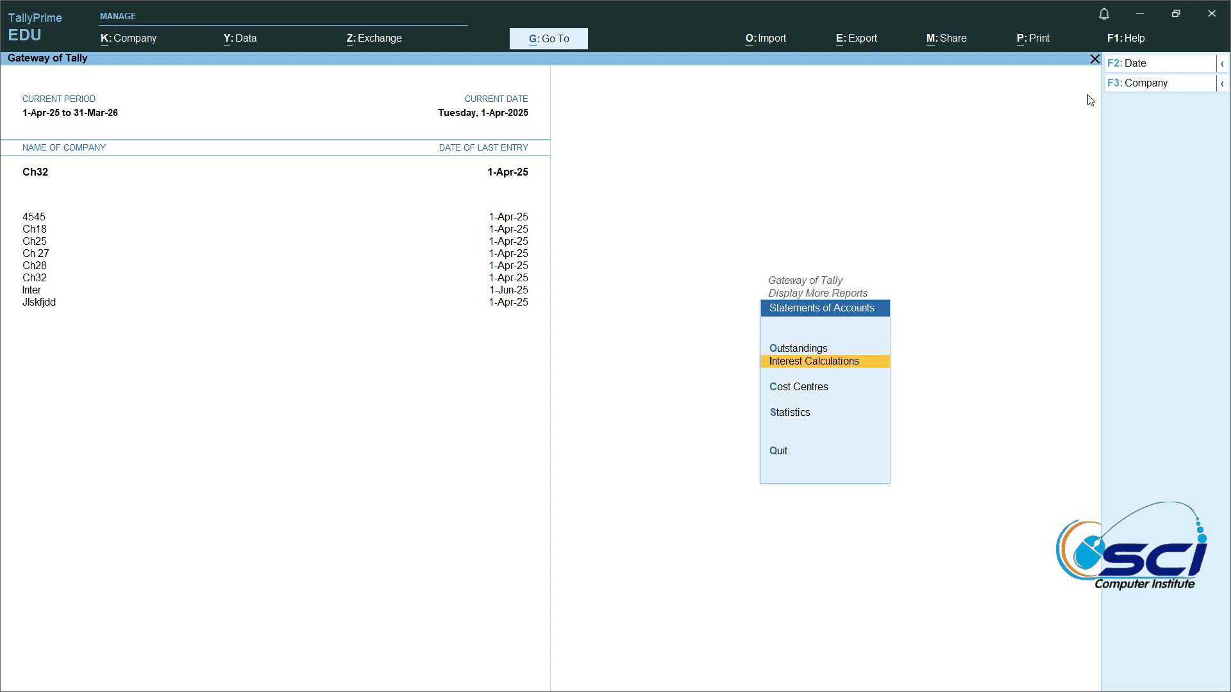
key("Return")
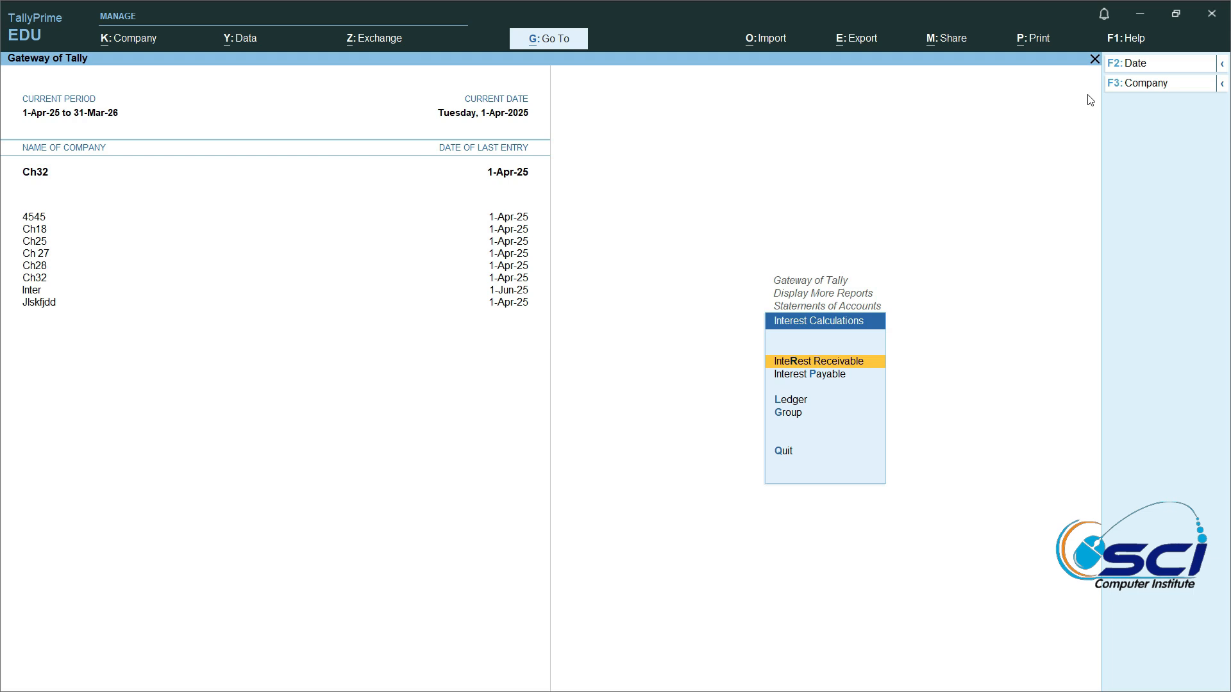
key("Return")
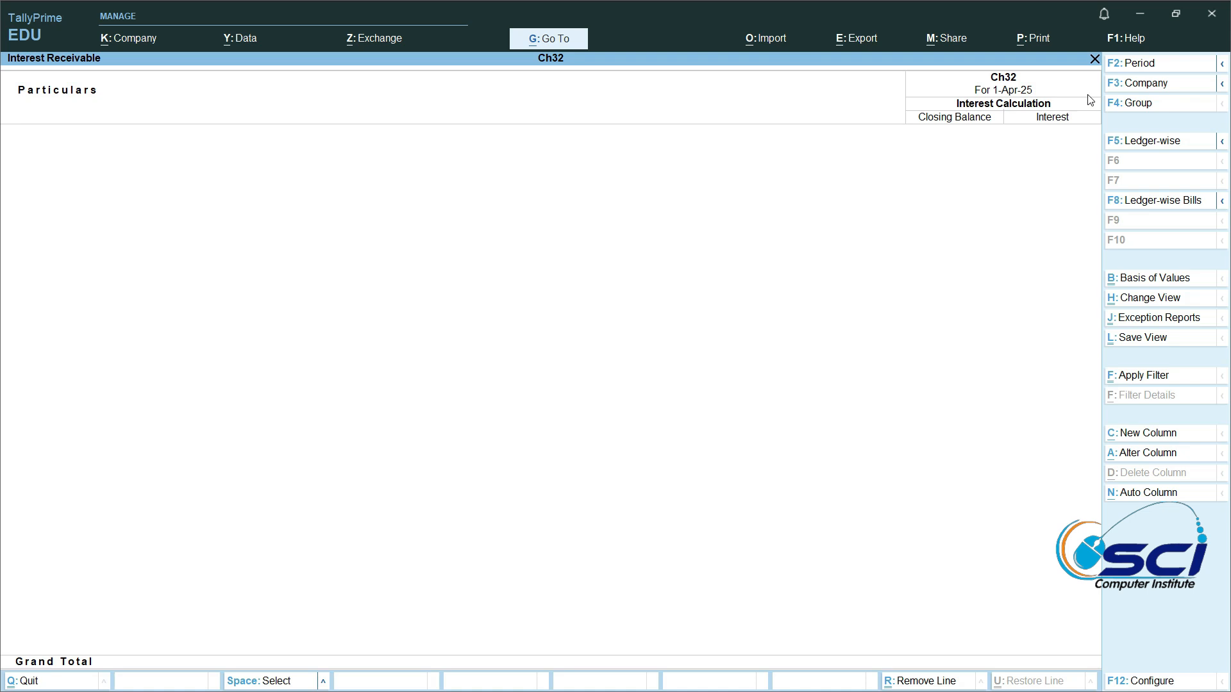
Set the Interest Receivable report's period from 1-4-2025 to 1-5-2025.
key("F2")
key("Return")
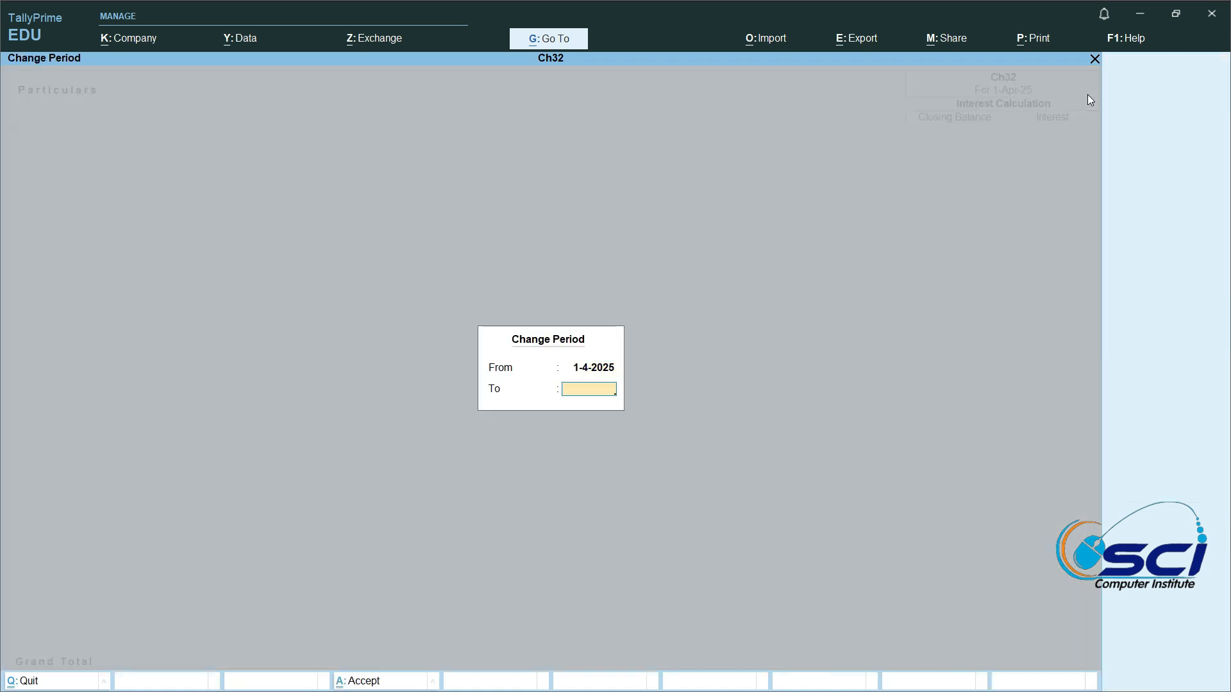
type("1-5-2025")
key("Return")
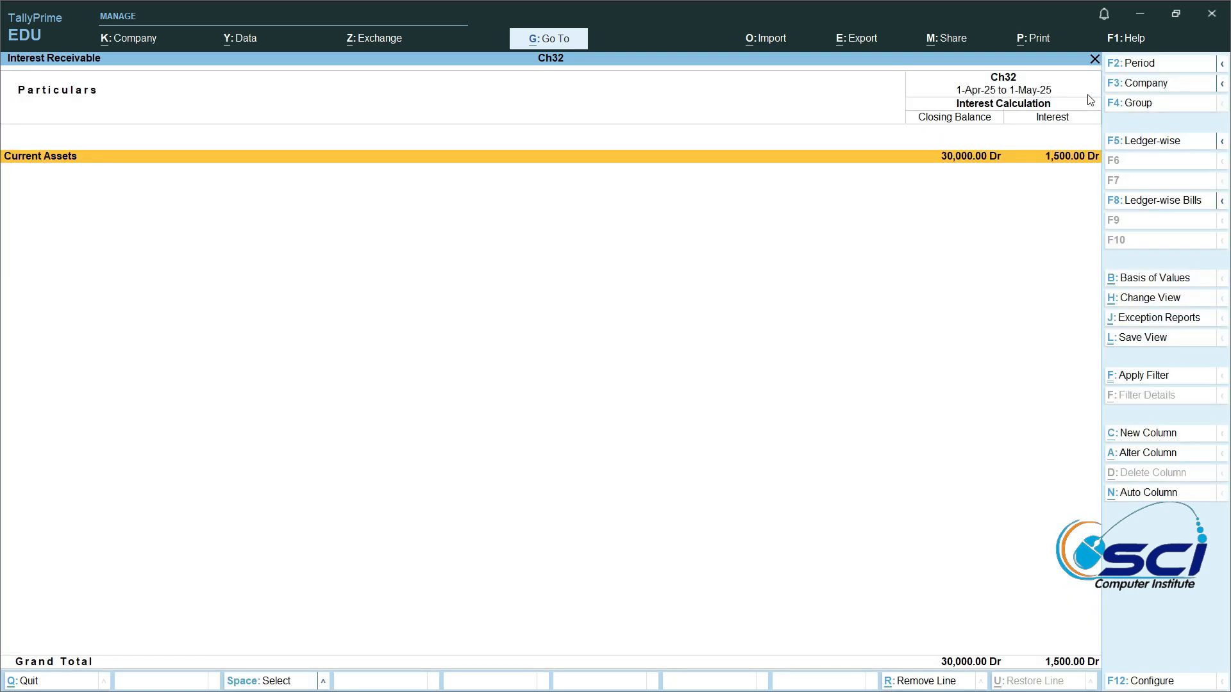
Drill down through Current Assets and Sundry Debtors to the customer's ledger interest calculation, and close the report.
key("Return")
key("Return")
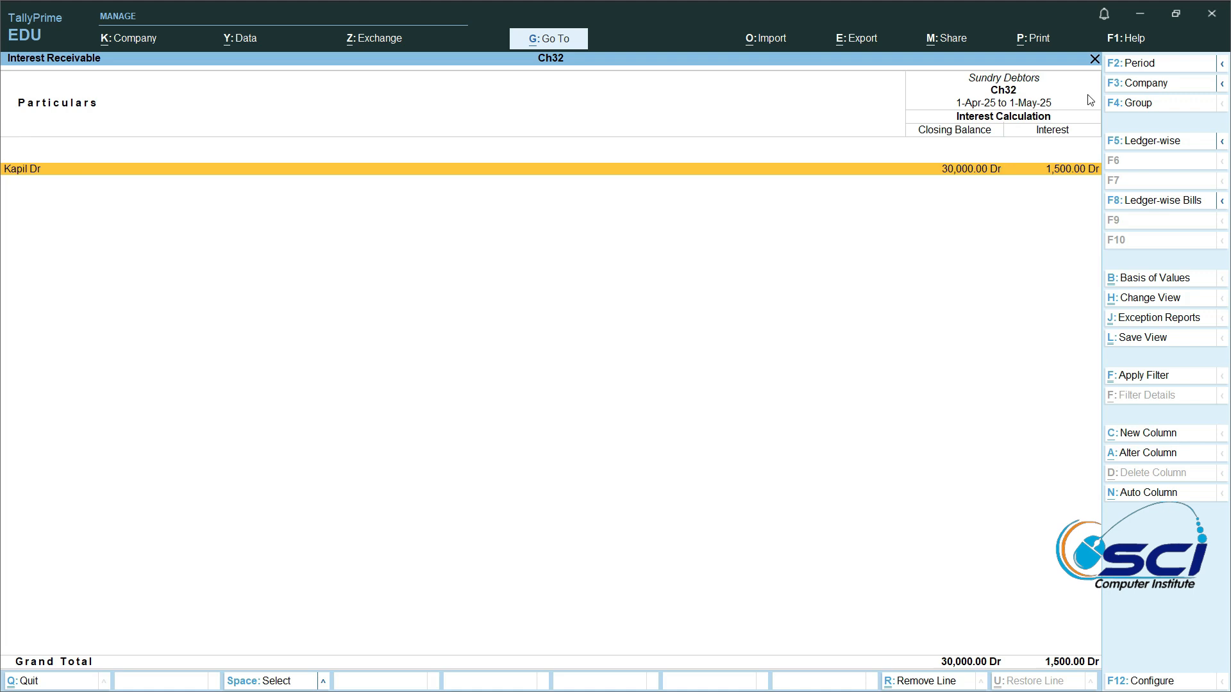
key("Return")
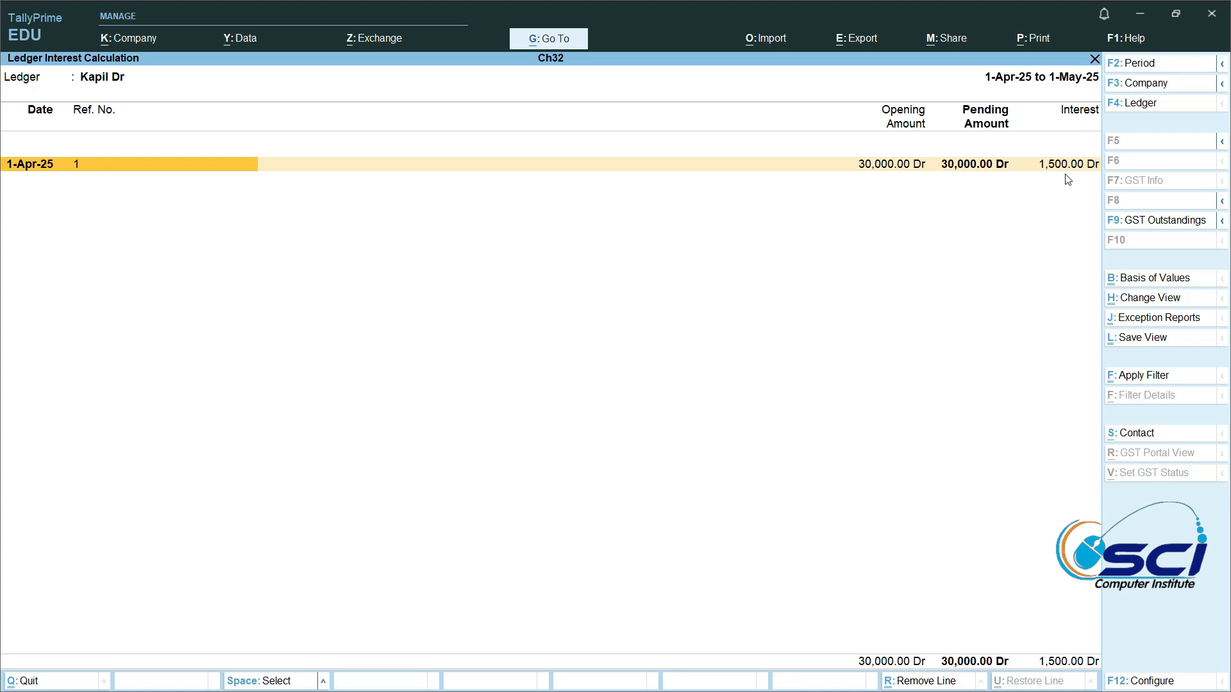
key("Escape")
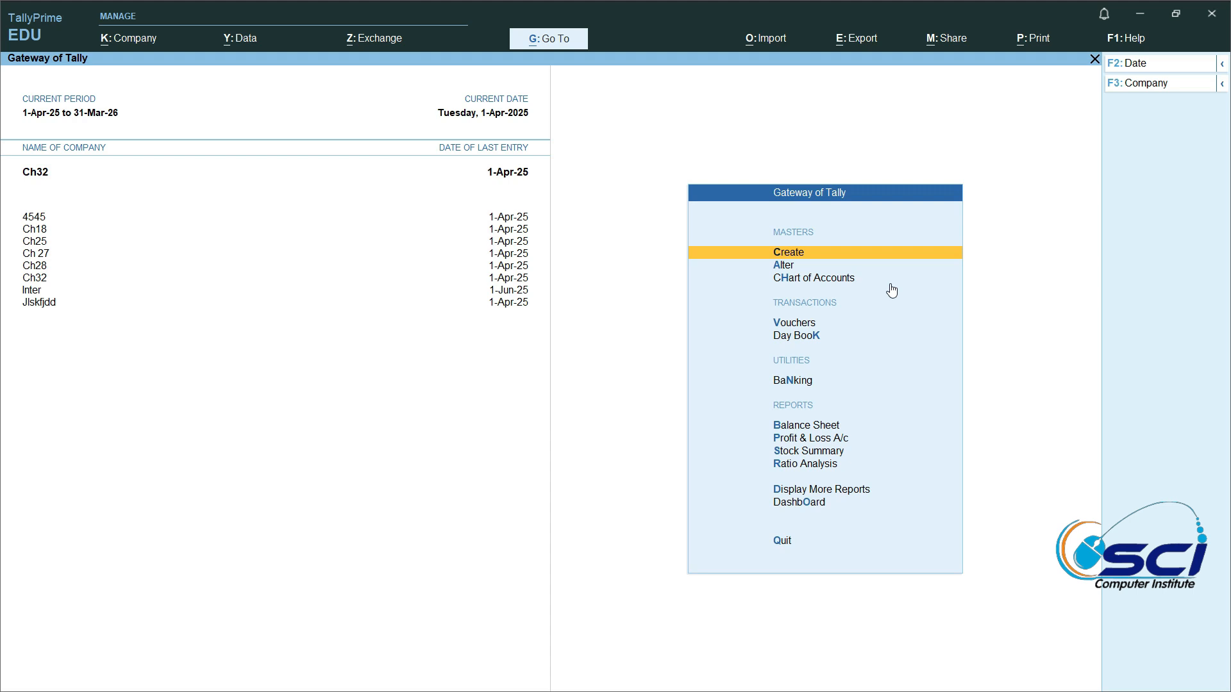
Start a new ledger named Intersr Risived.
key("Return")
key("Down")
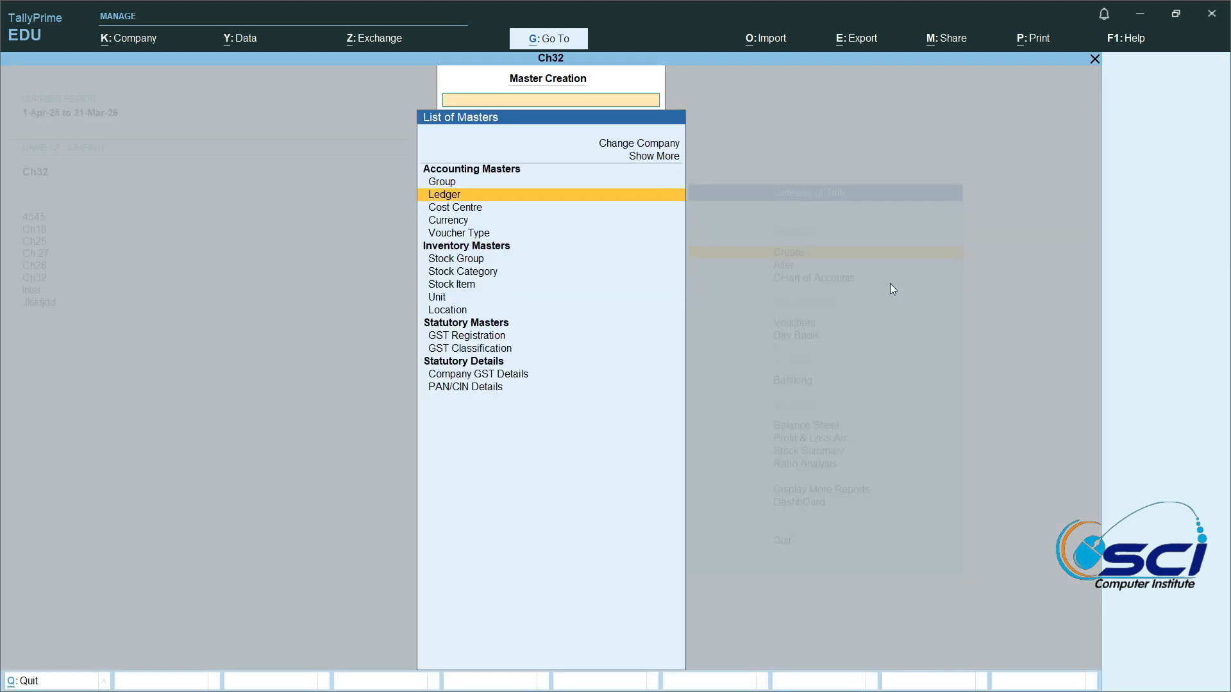
key("Return")
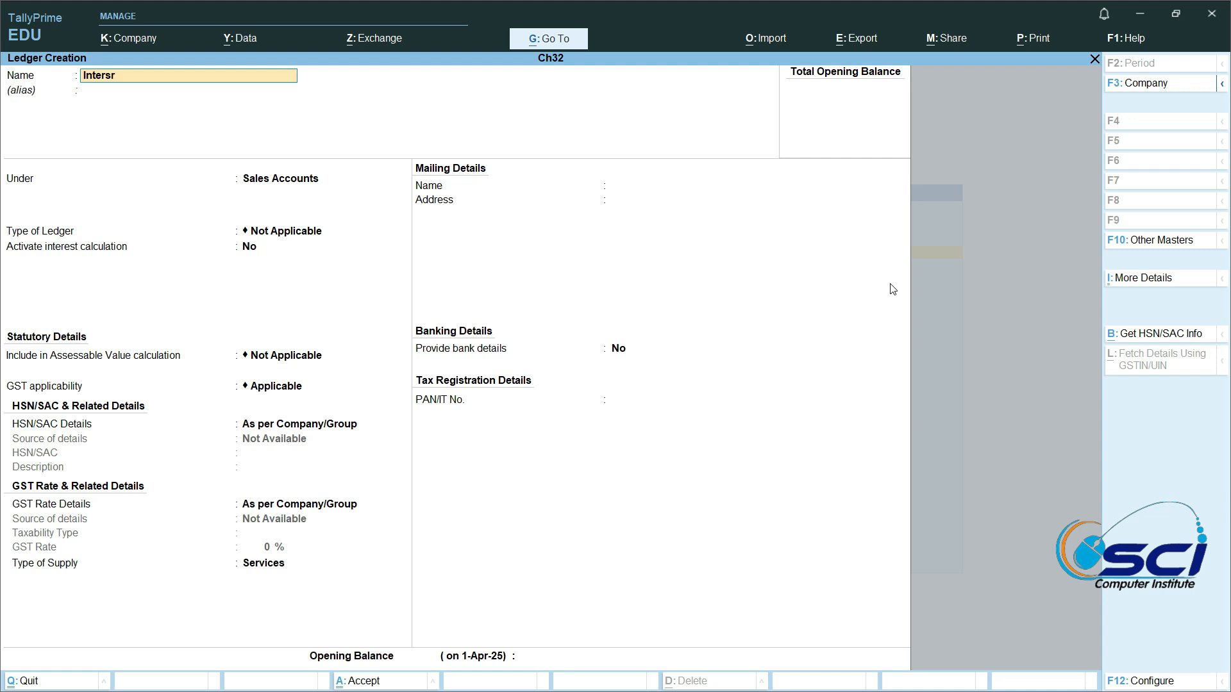
type("Risived")
key("Return")
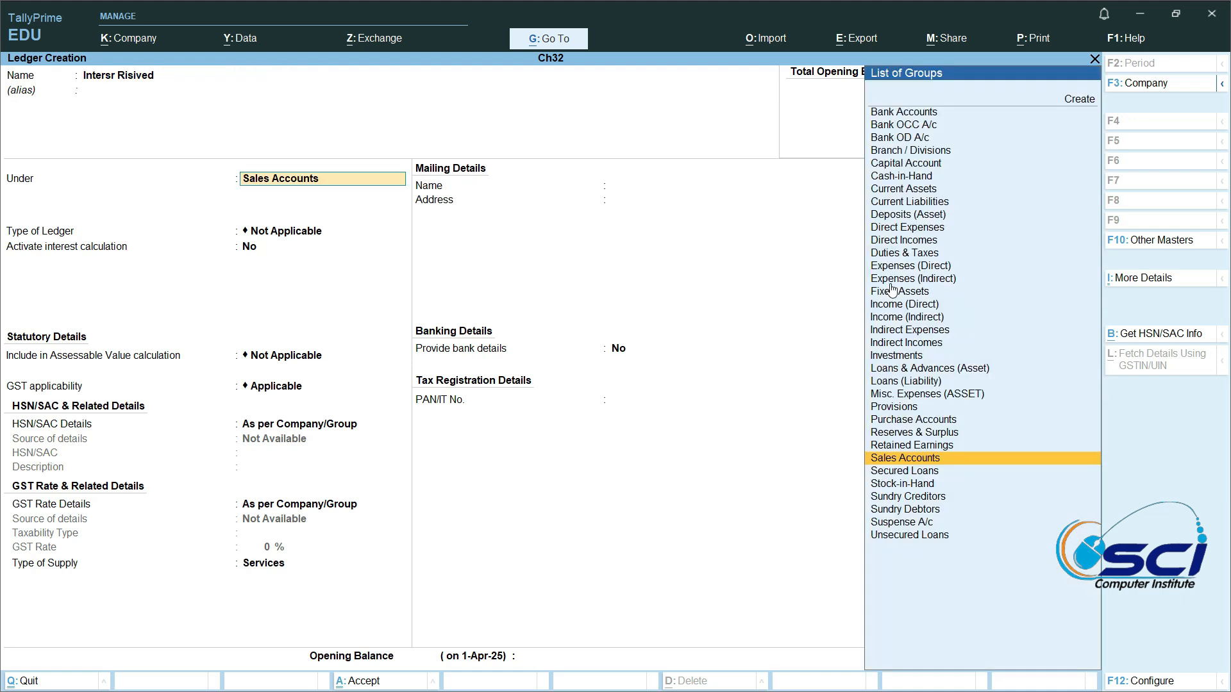
Place the new ledger under Indirect Incomes, save it and leave ledger creation.
type("I")
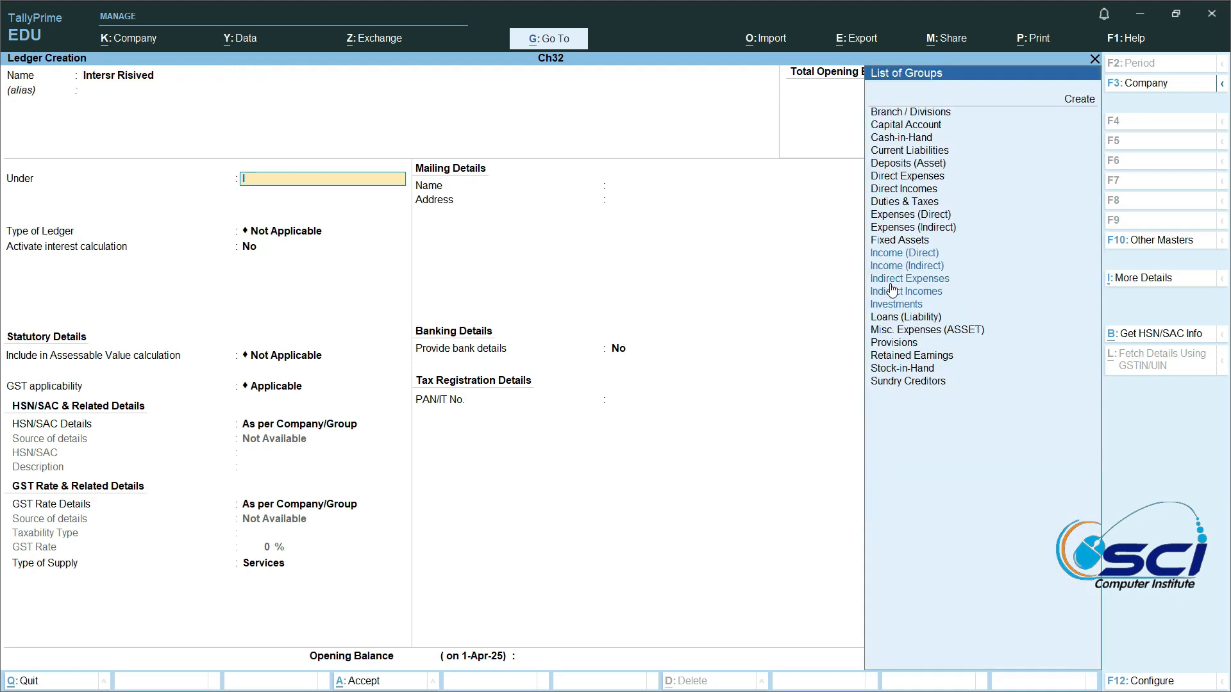
left_click(893, 289)
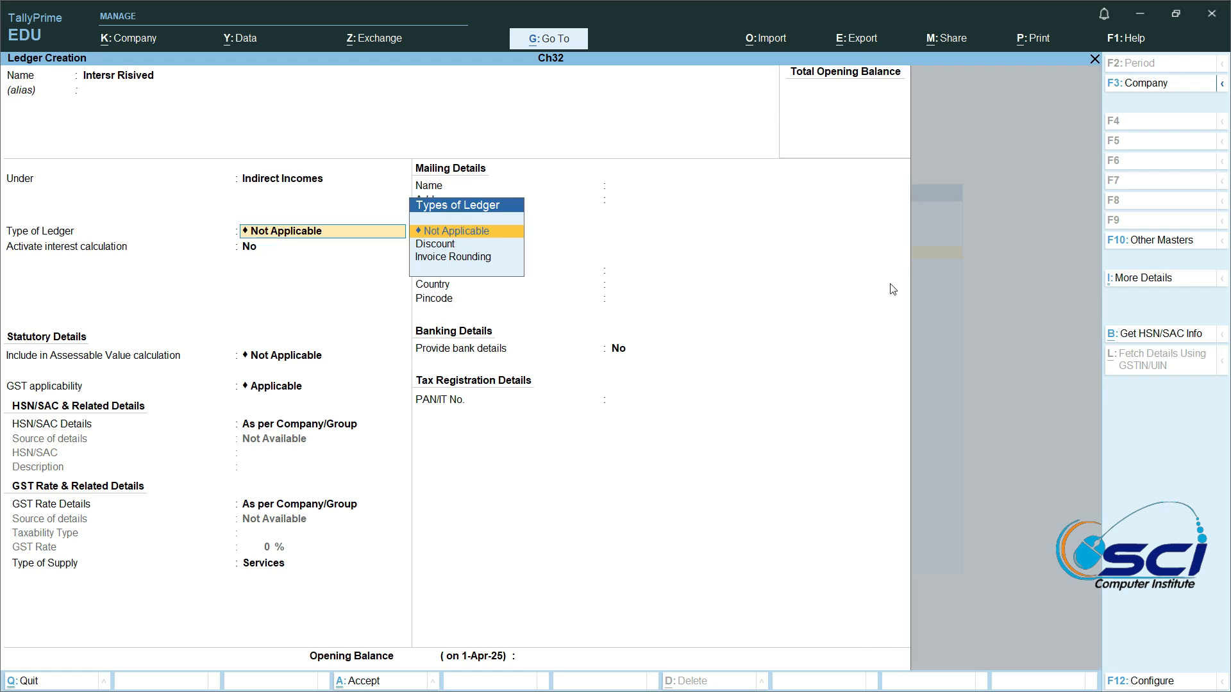
key("ctrl+a")
key("Escape")
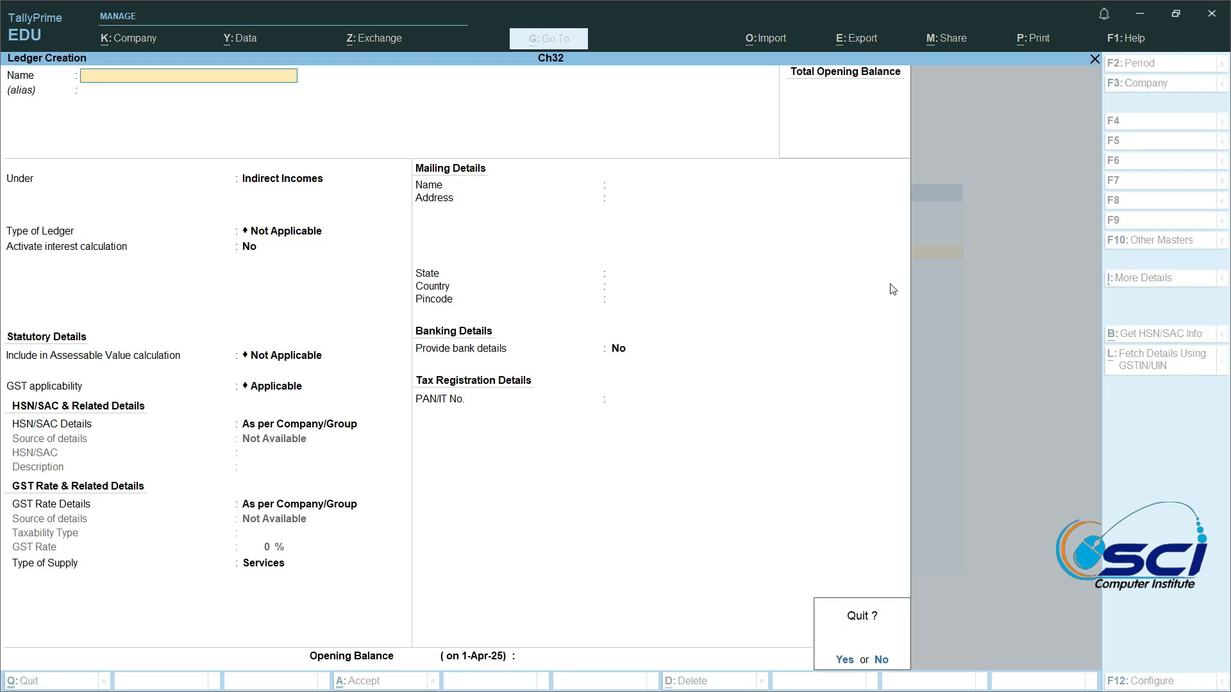
key("Return")
key("Escape")
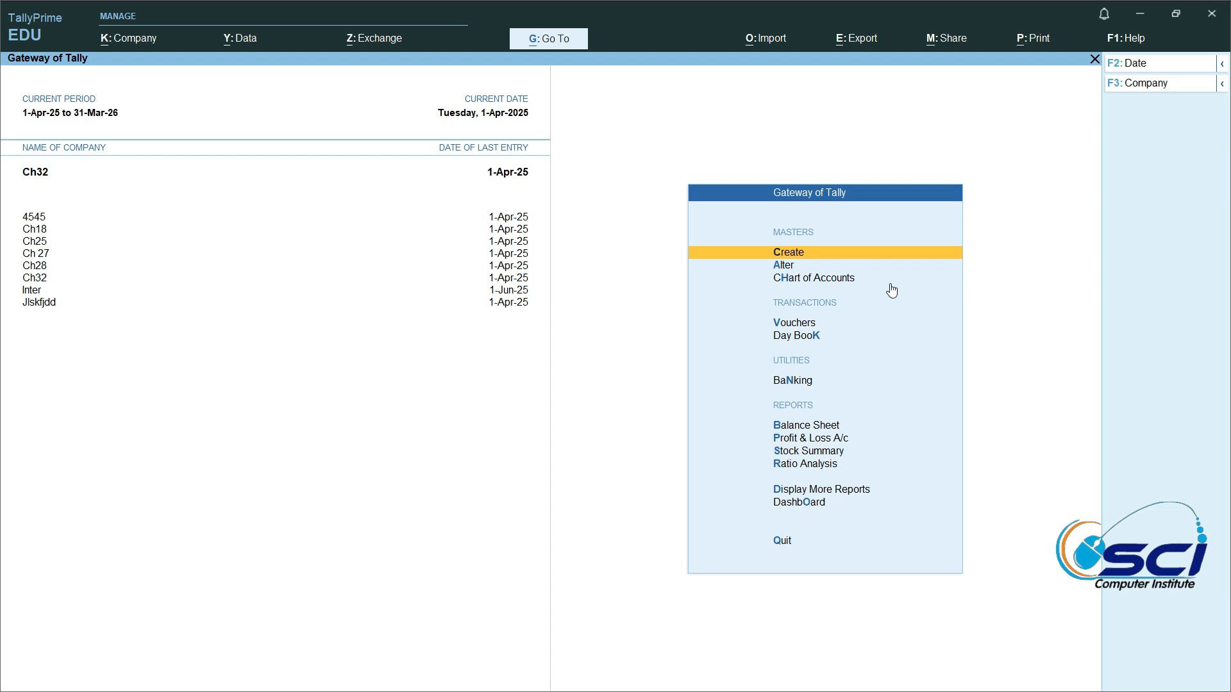
Start a new voucher type named Interst on Davite with no alias.
key("Return")
key("Down")
key("Down")
key("Down")
key("Down")
key("Return")
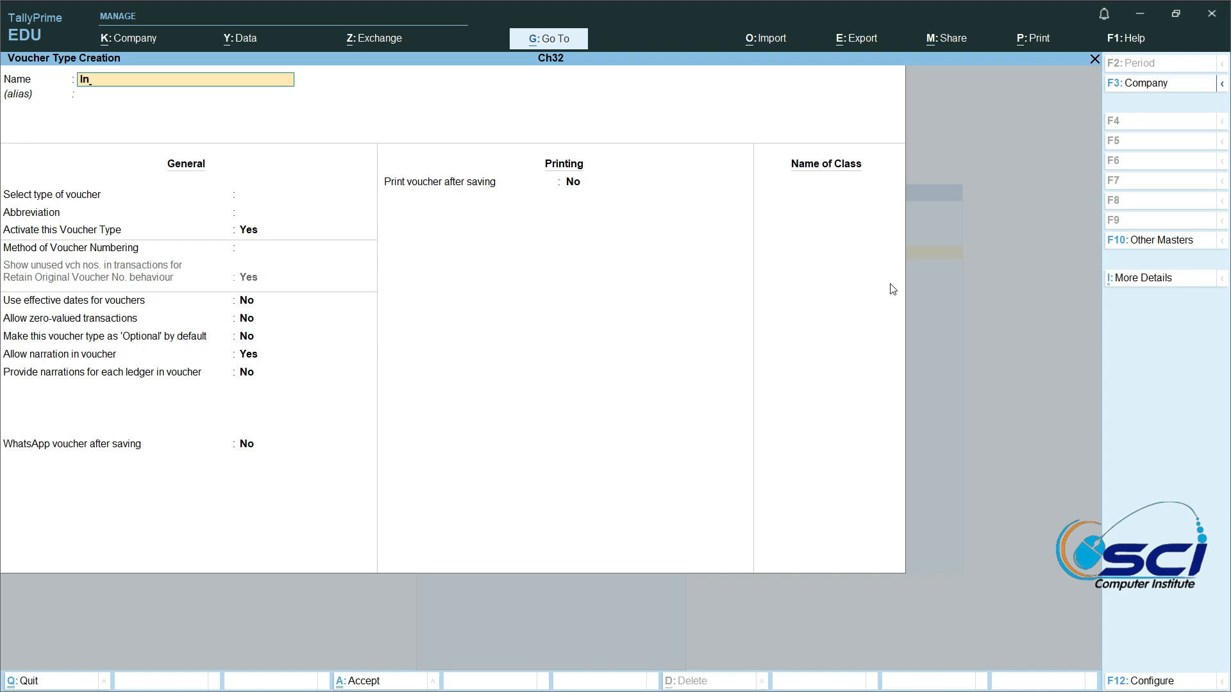
type("erst on Davite")
key("Return")
key("Return")
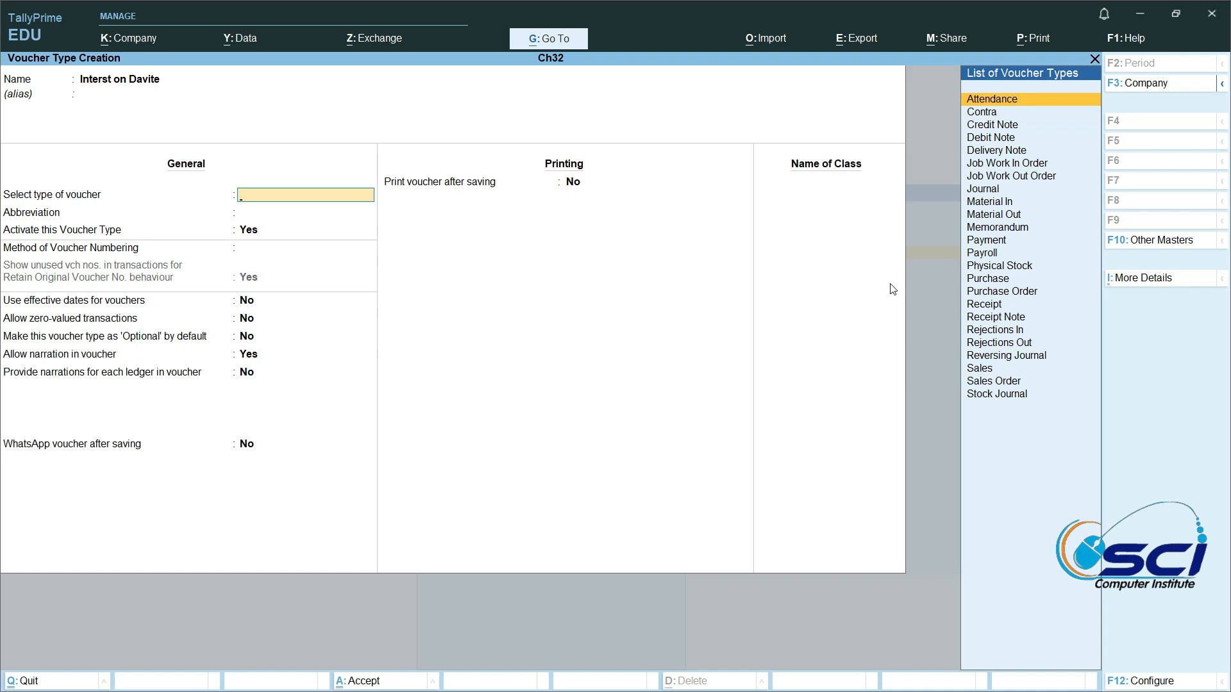
Base the new voucher type on Debit Note.
type("D")
key("Down")
key("Up")
key("Return")
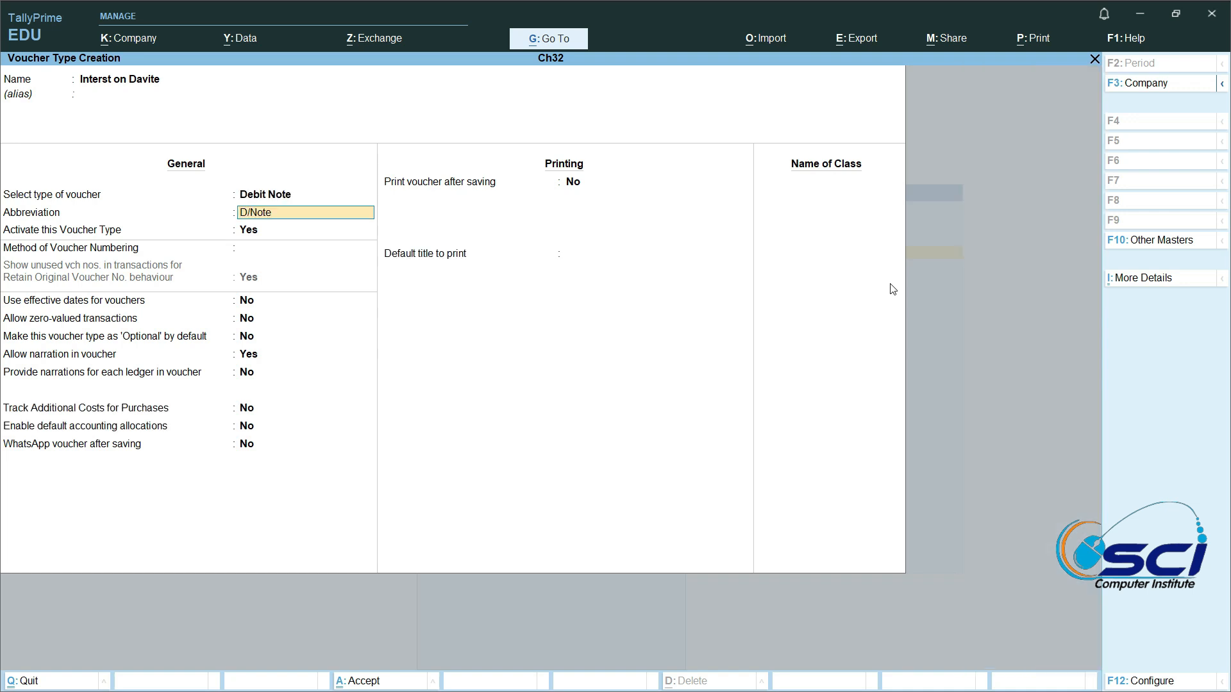
Accept the D/Note abbreviation, Automatic numbering and the remaining default options, continuing to the voucher type's class name.
key("Return")
key("Return")
key("Return")
key("Return")
key("Return")
key("Return")
key("Return")
key("Return")
key("Return")
key("Return")
key("Return")
key("Return")
key("Return")
key("Return")
key("Return")
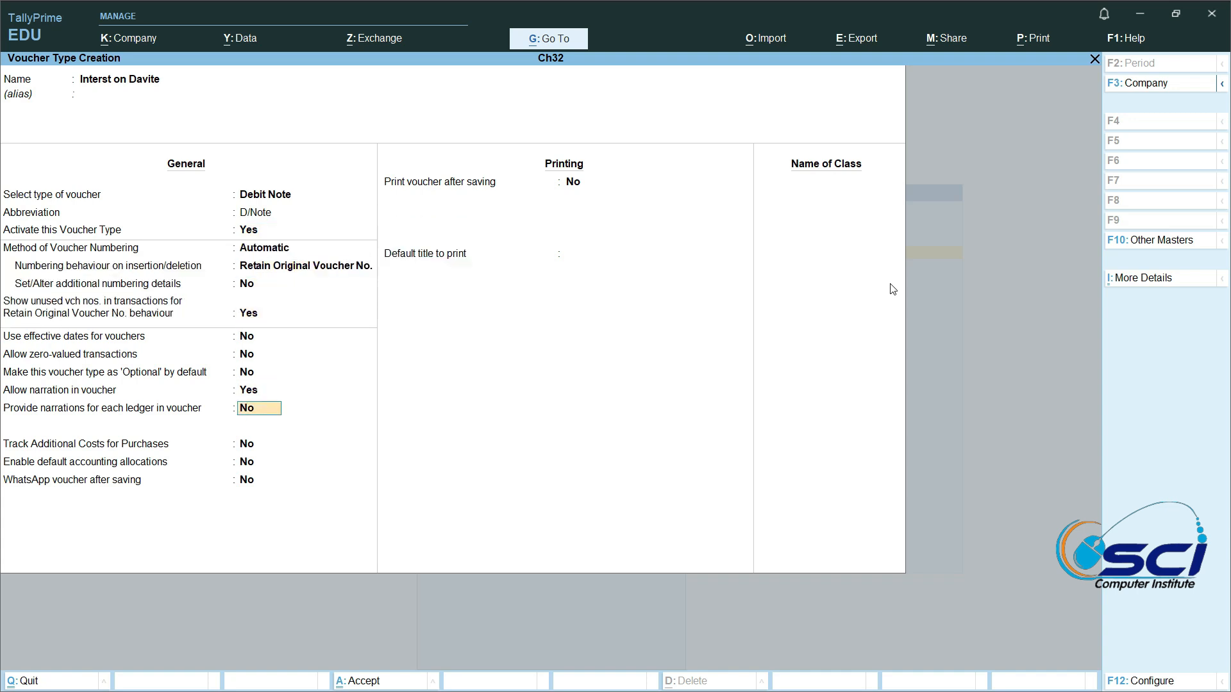
key("Return")
key("Return")
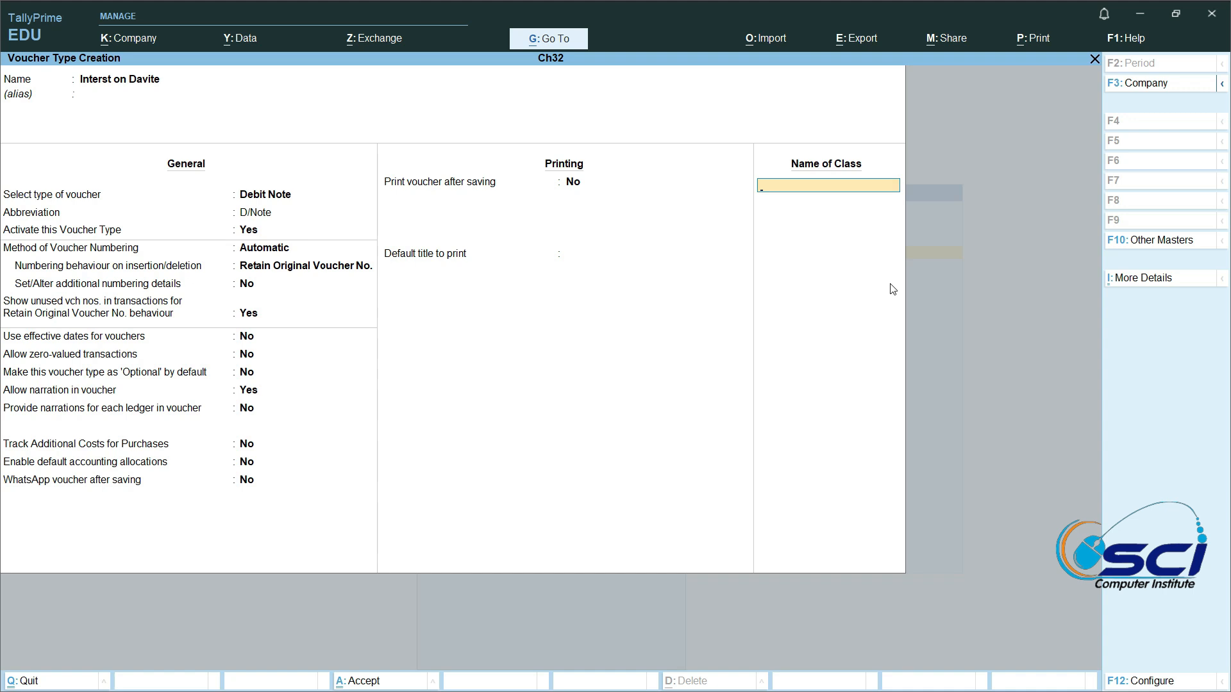
Add a voucher class named Normal Intesr and complete its interest accounting setting.
type("N")
type("ormal Intesr")
key("Return")
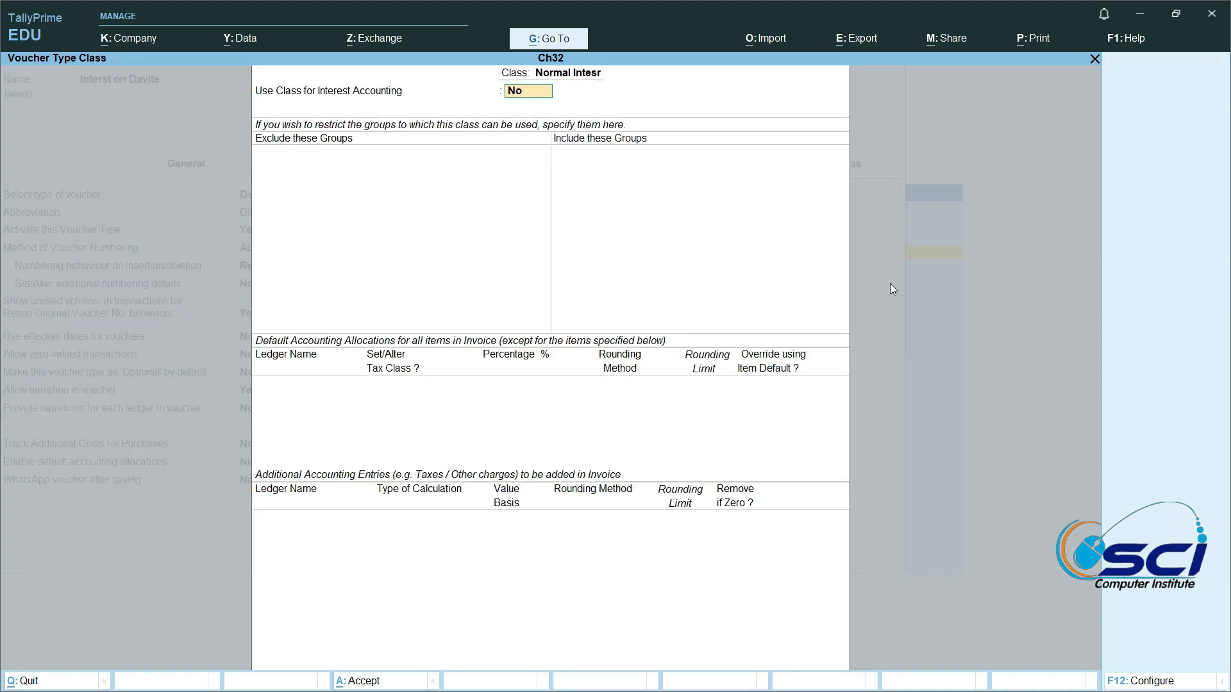
type("No")
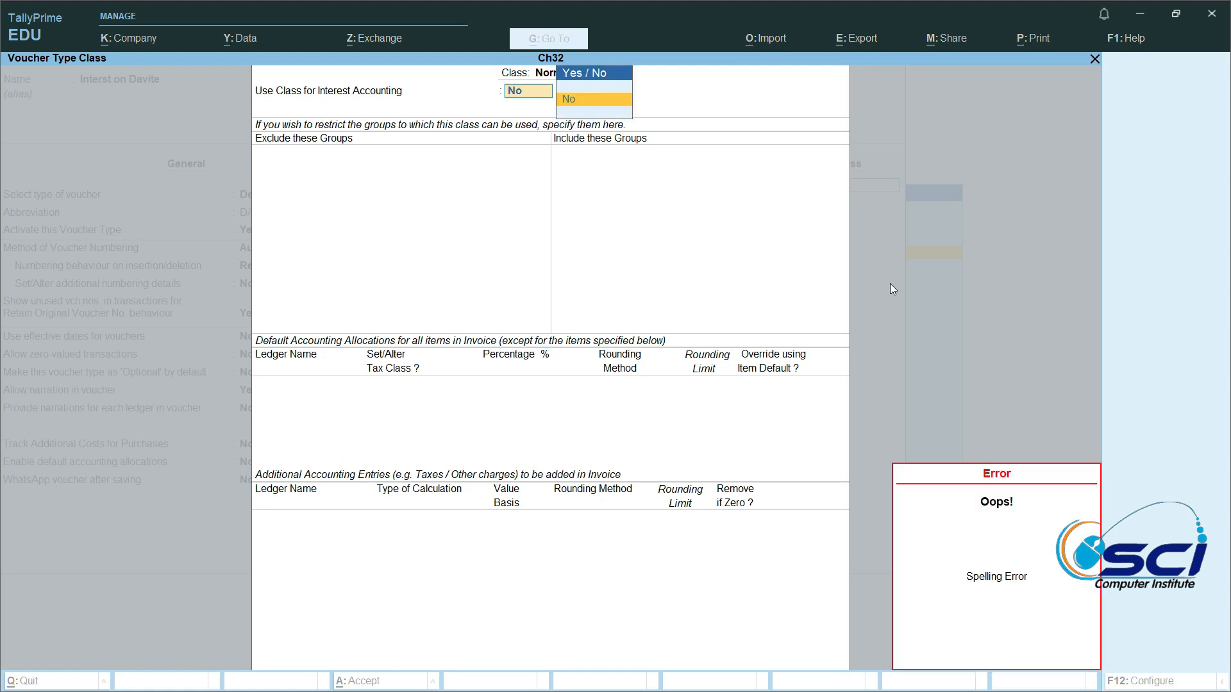
key("BackSpace")
key("BackSpace")
key("Down")
key("Return")
key("Return")
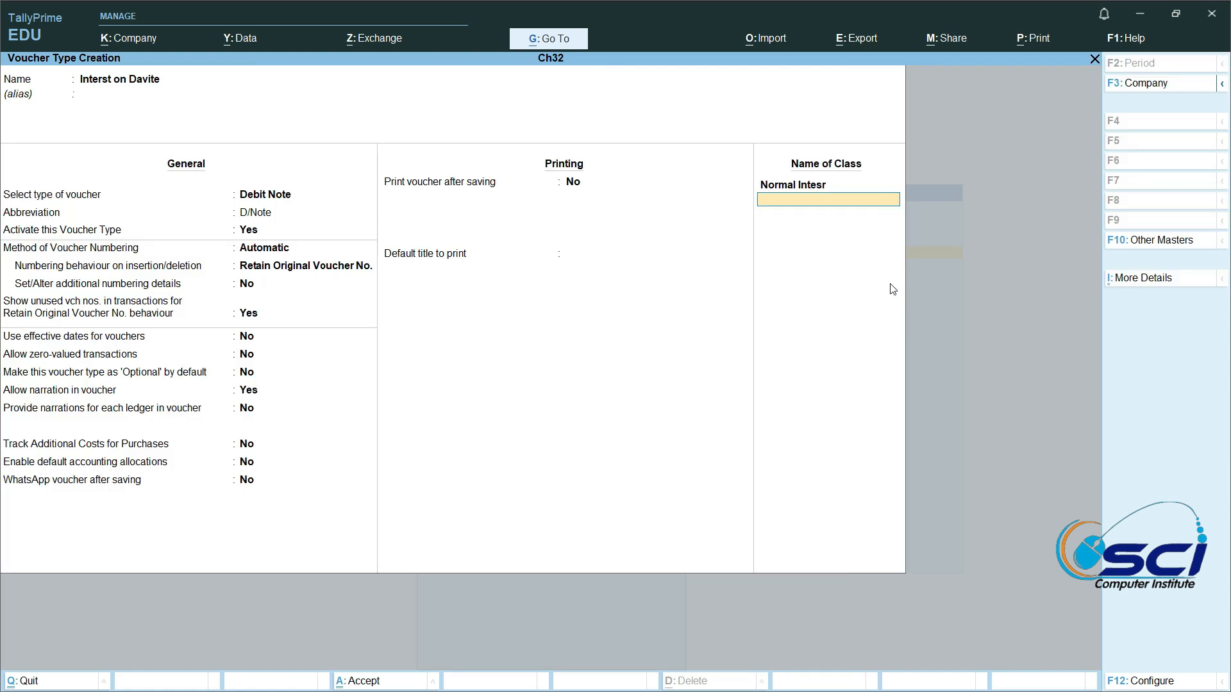
Save the Interst on Davite voucher type with its class and leave voucher type creation.
key("Return")
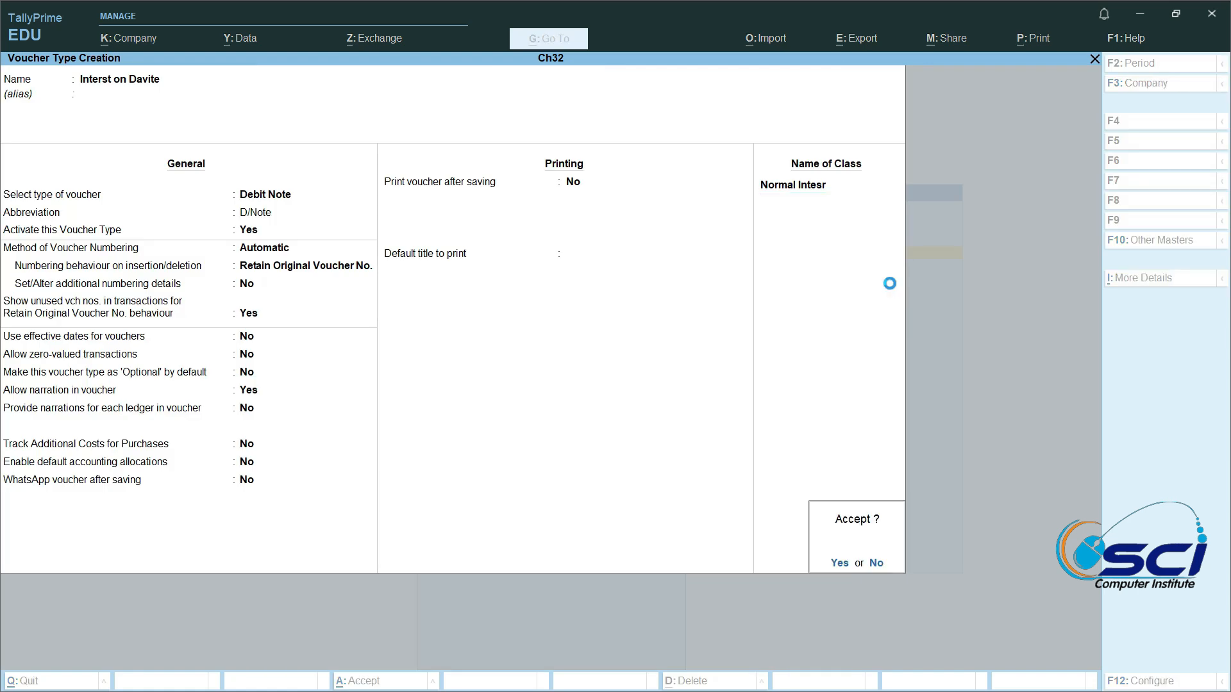
key("Return")
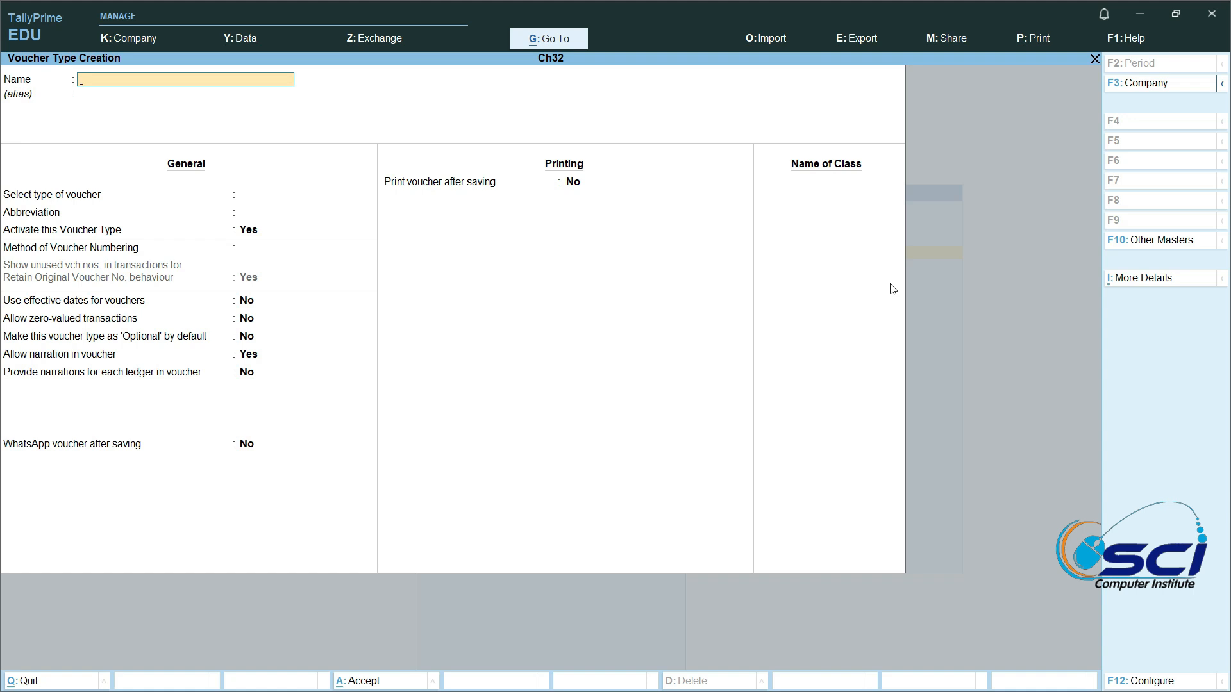
key("Escape")
key("Escape")
Start an Interst on Davite voucher with class Normal Intesr on the customer's ledger, dismissing the empty interest details.
key("Down")
key("Down")
key("Down")
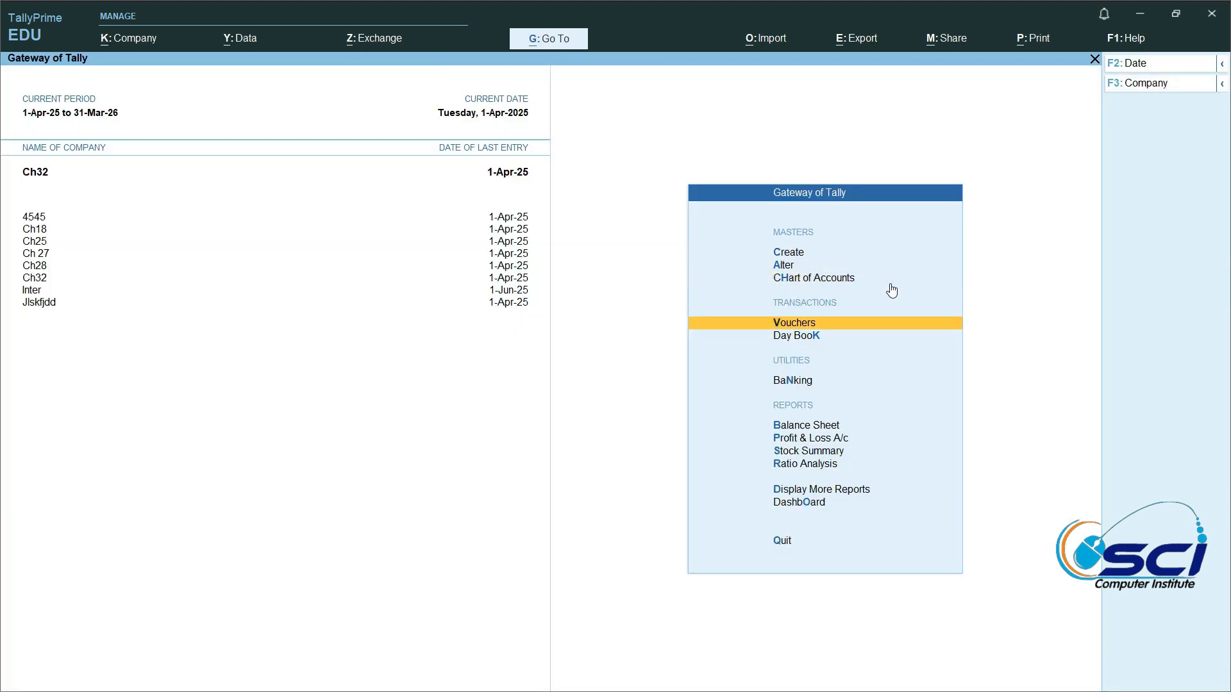
key("Return")
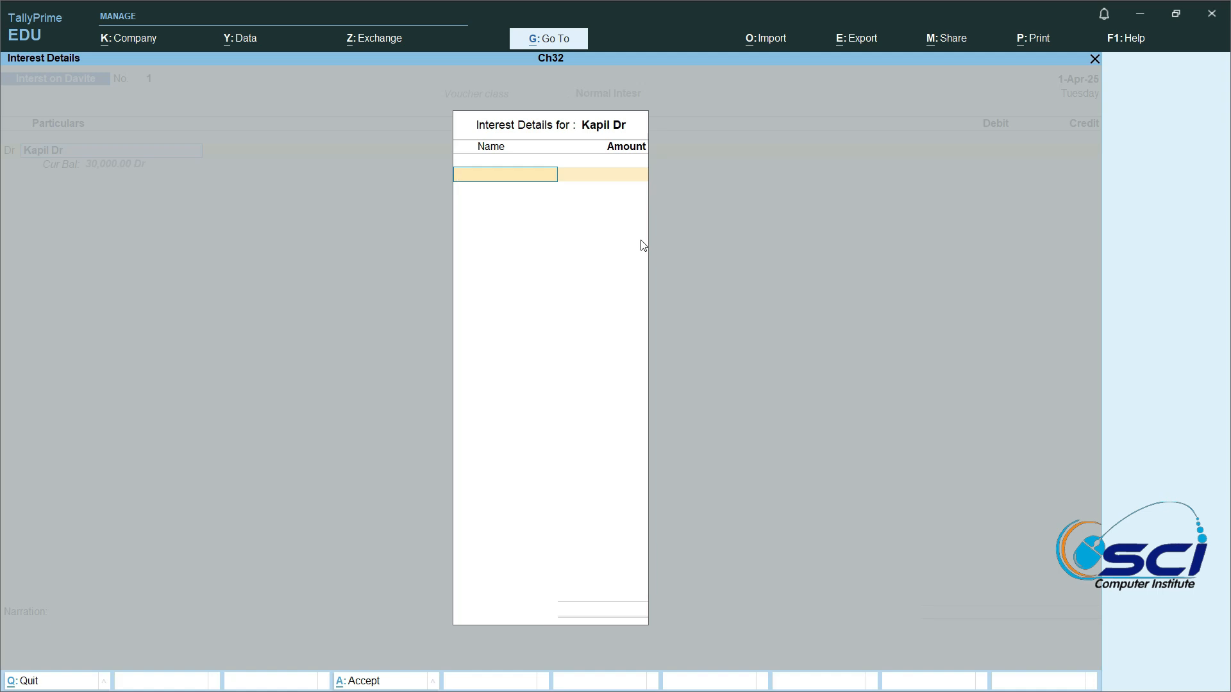
key("Escape")
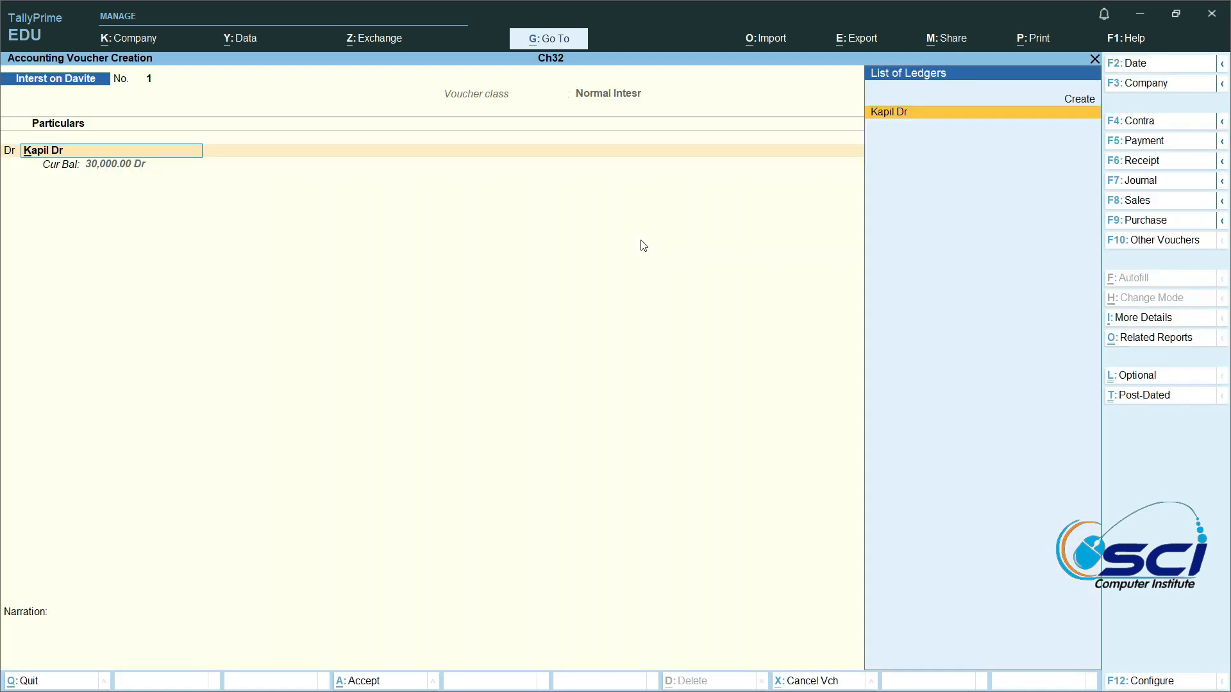
Set the voucher date to 1-5-2025.
key("F2")
type("5")
key("BackSpace")
type("1-5-")
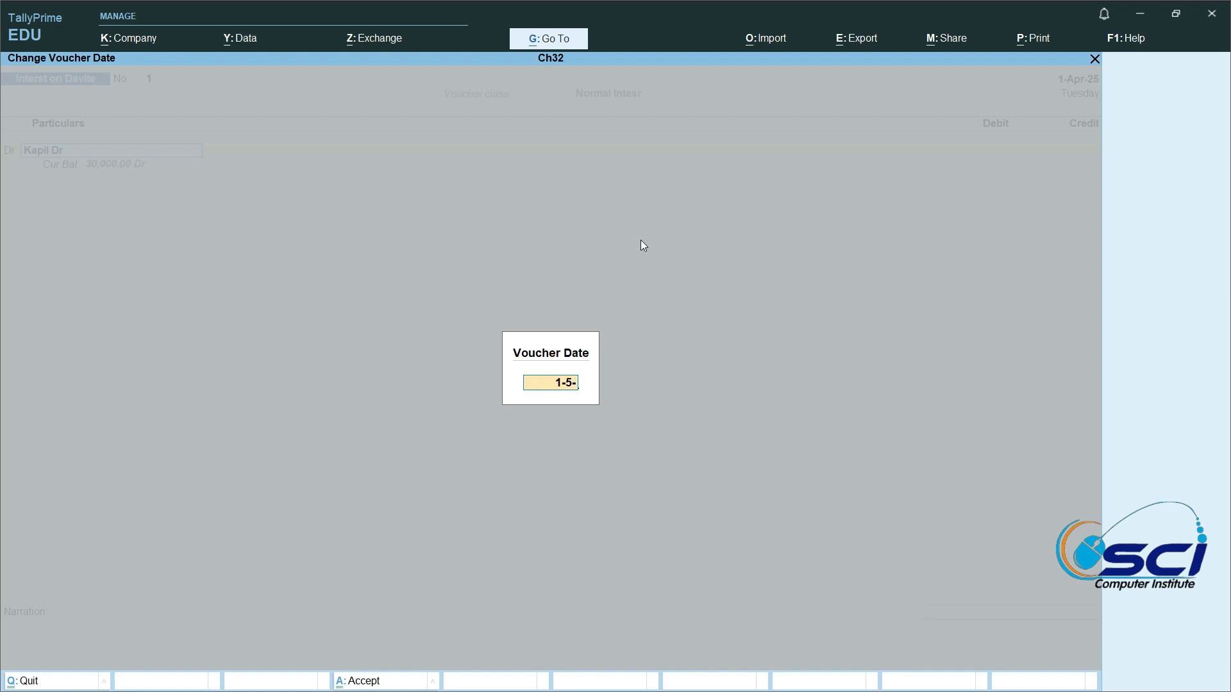
type("2025")
key("Return")
Debit the customer's ledger with the interest on bill 1 and end the interest bill list.
key("Return")
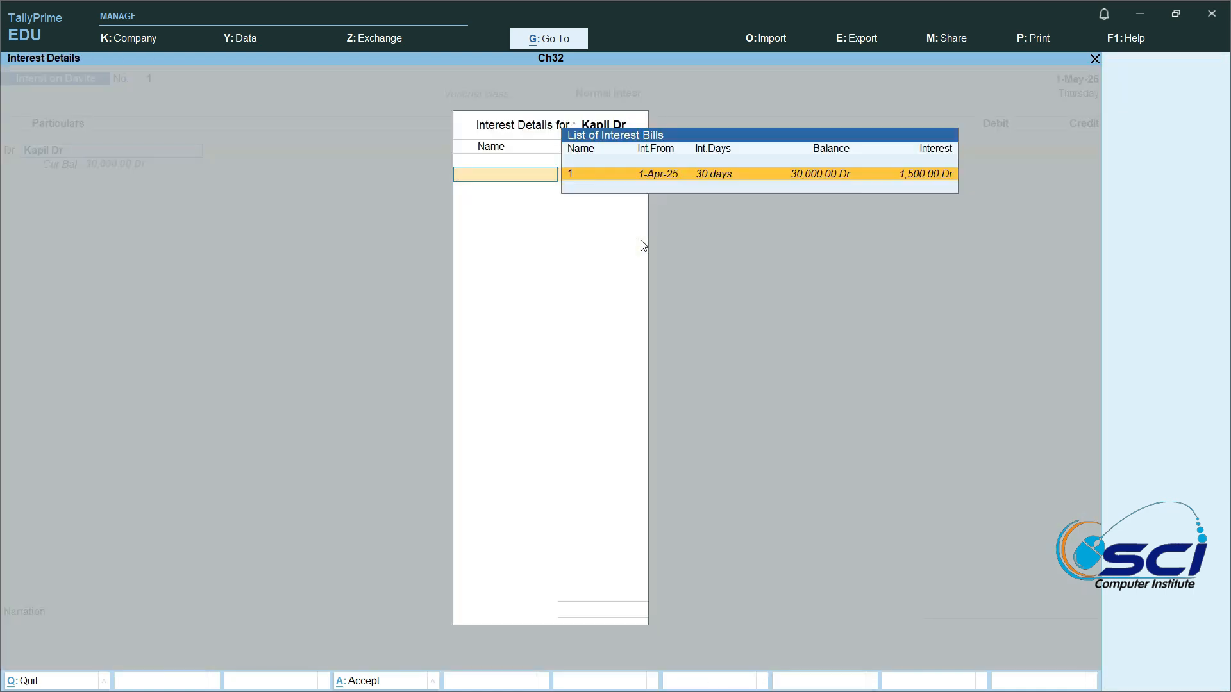
key("Return")
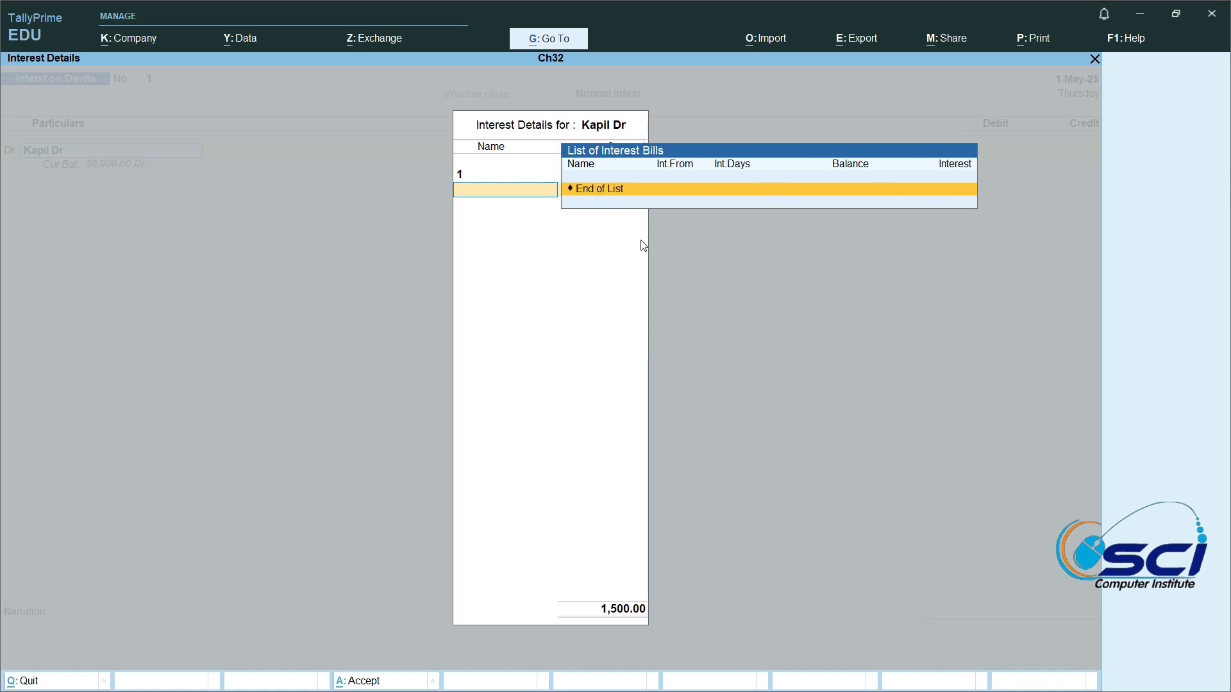
key("Return")
Accept blank dispatch and original invoice details and the default party details with GST registration type Regular.
key("Return")
key("Return")
key("Return")
key("Return")
key("Return")
key("Return")
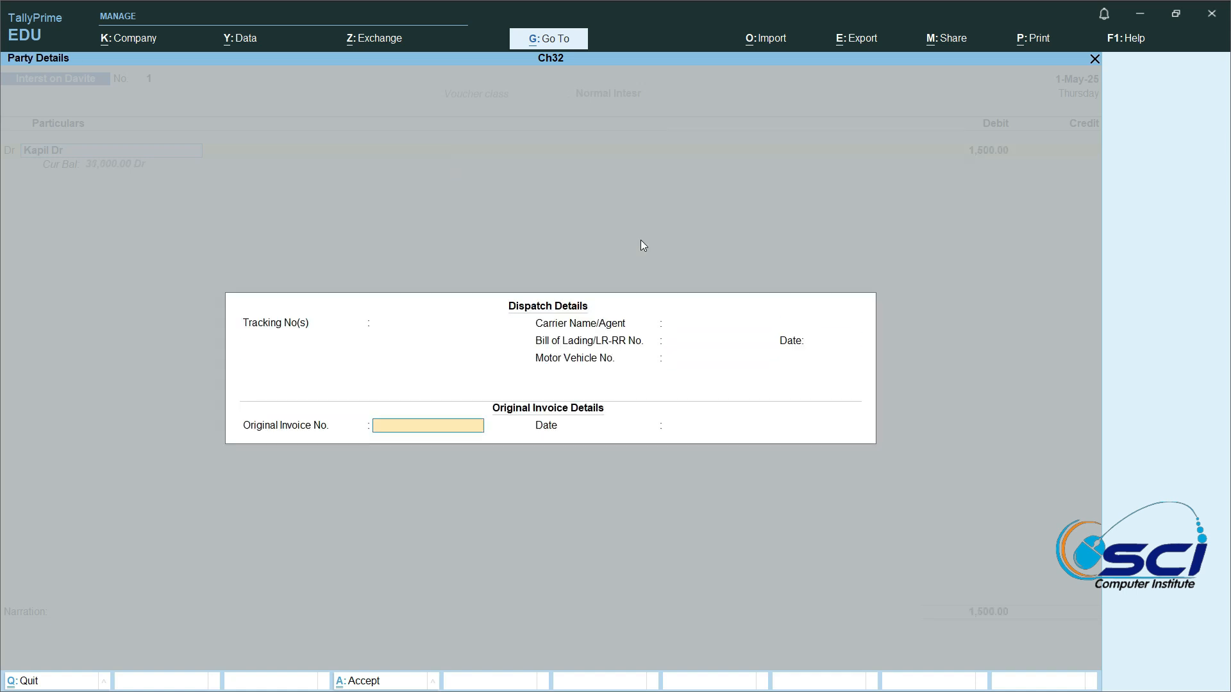
key("Return")
key("Return")
key("Return")
key("Return")
key("Return")
key("Return")
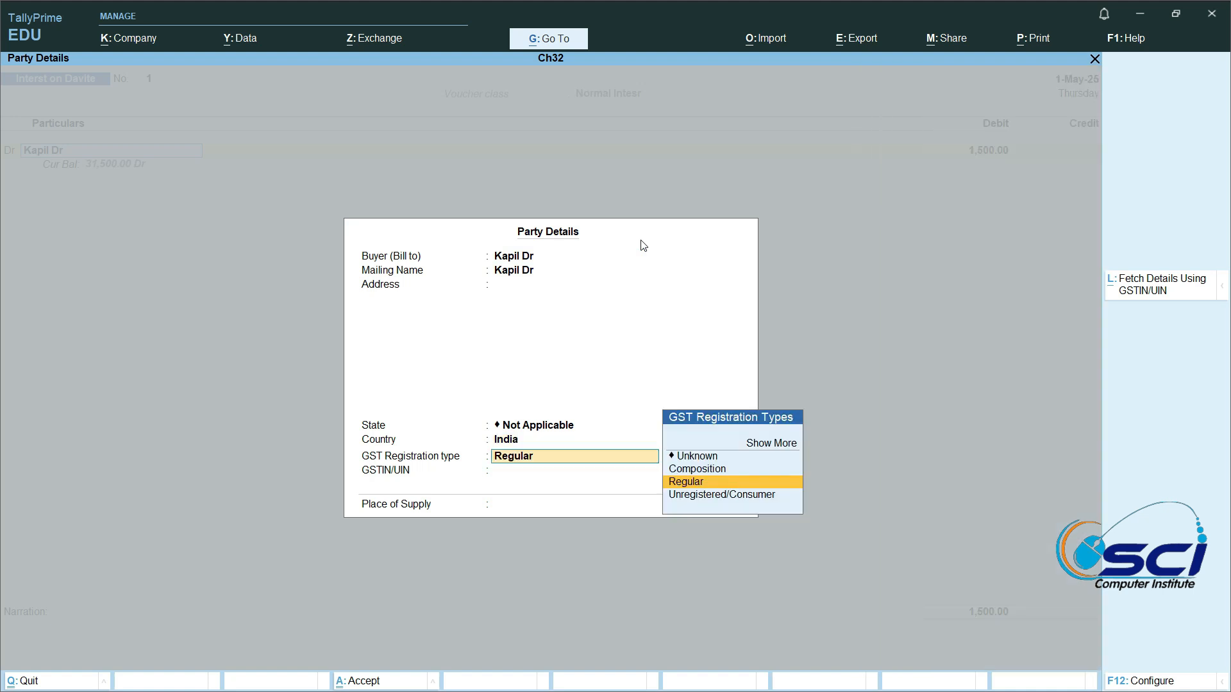
key("Return")
key("Return")
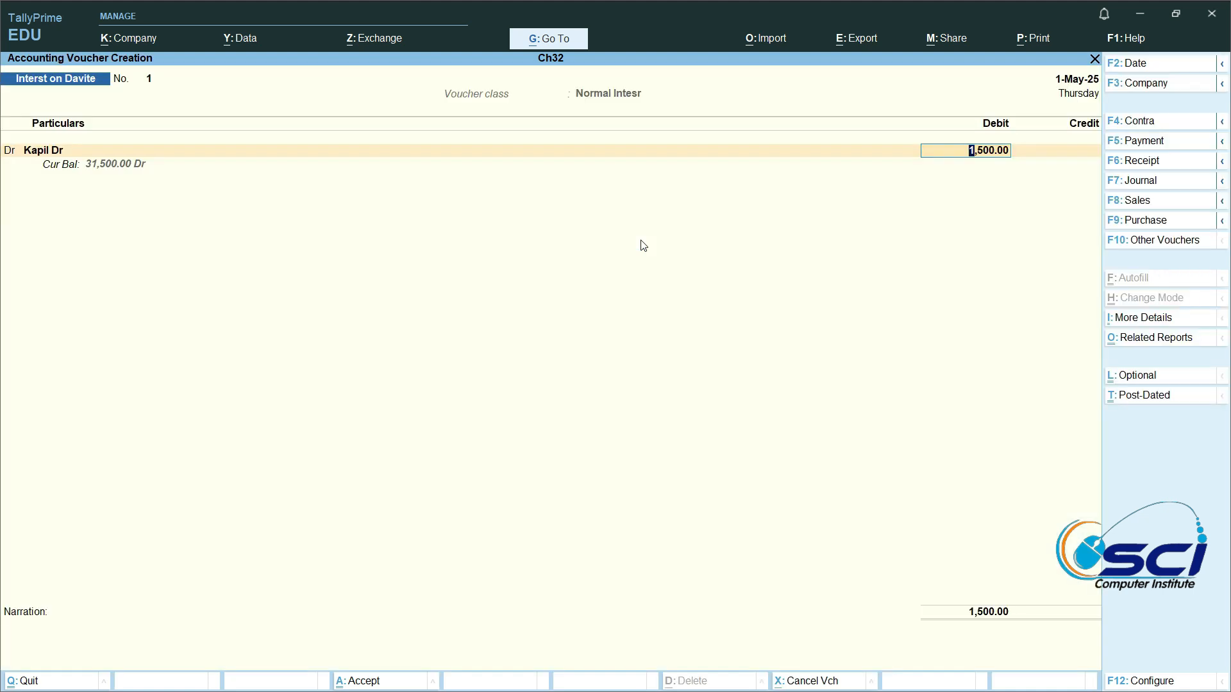
Accept the 1,500.00 debit and adjust it as Agst Ref against pending bill 1.
key("Return")
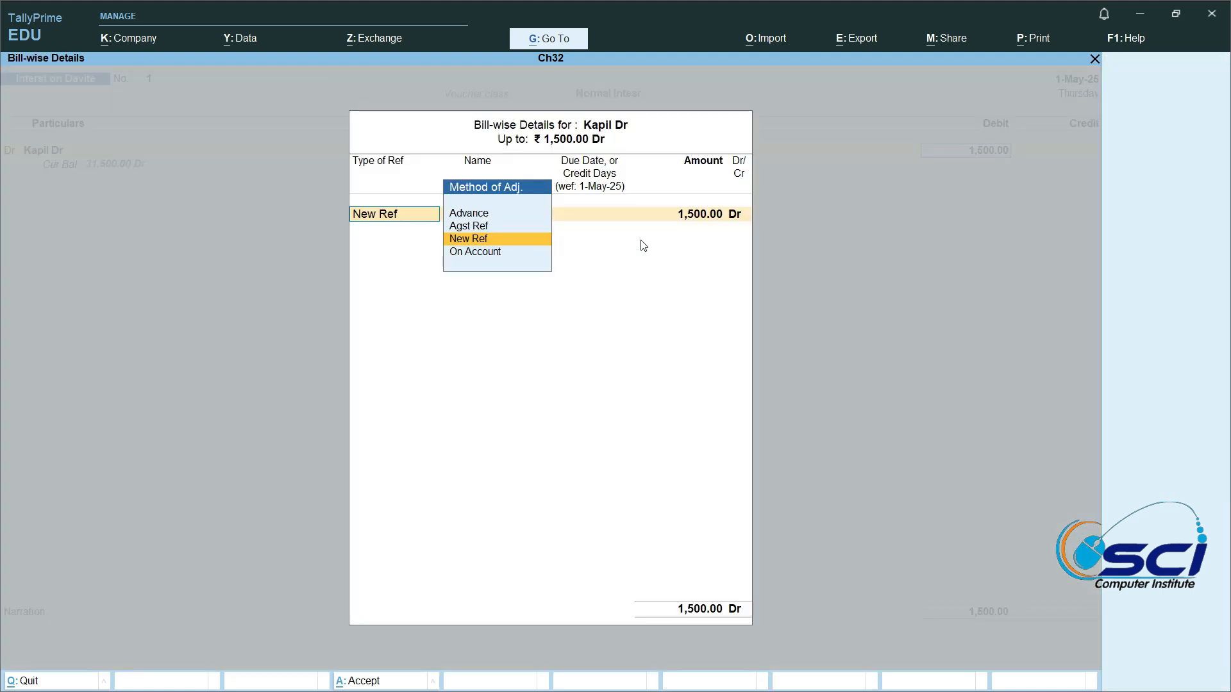
key("Up")
key("Return")
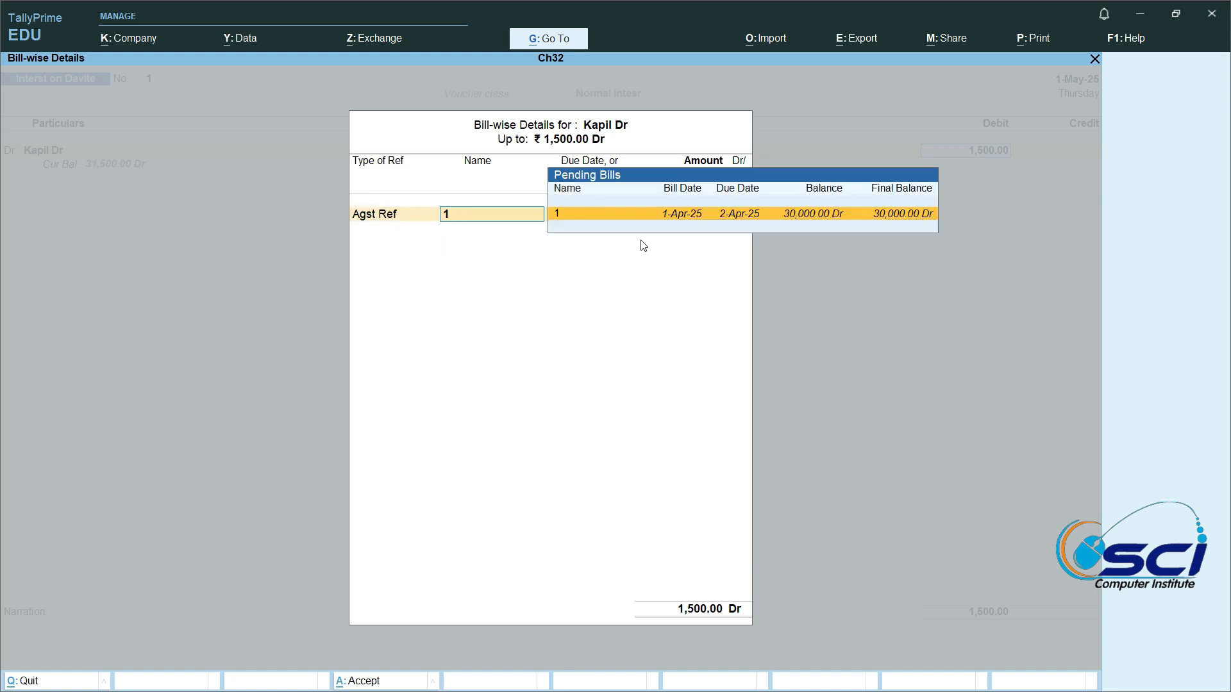
key("Return")
key("Return")
key("Return")
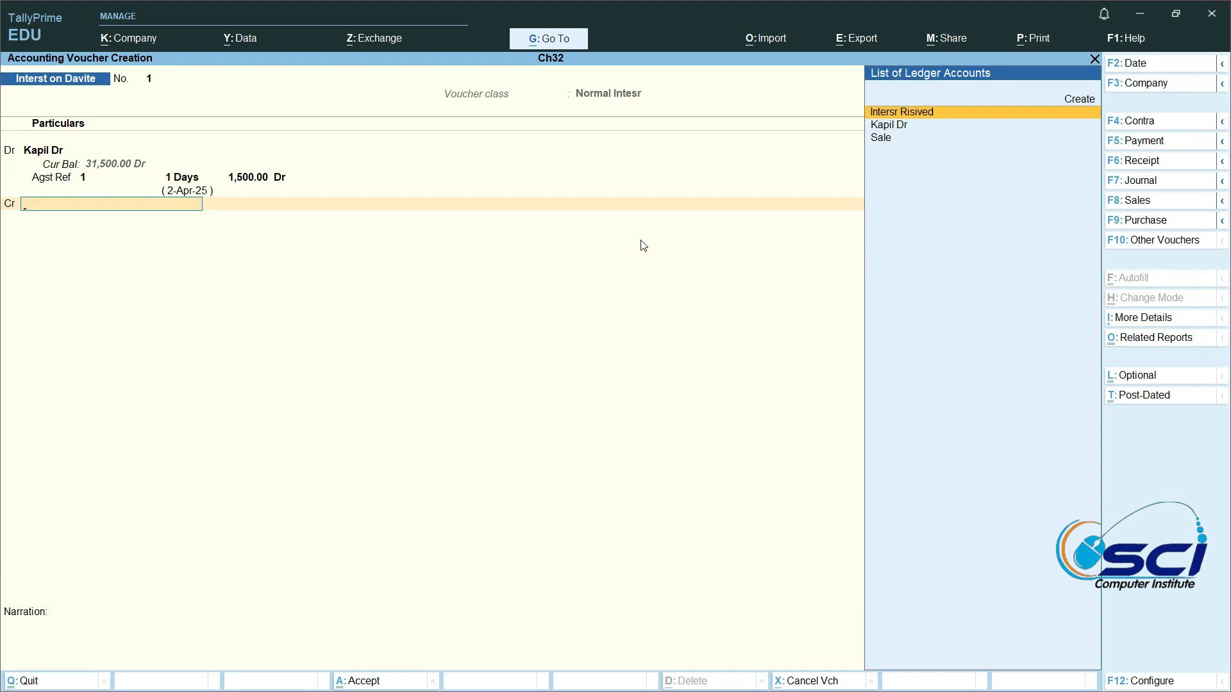
Credit Intersr Risived with 1,500.00 and create a cost centre named 5 under Primary for its allocation.
key("Return")
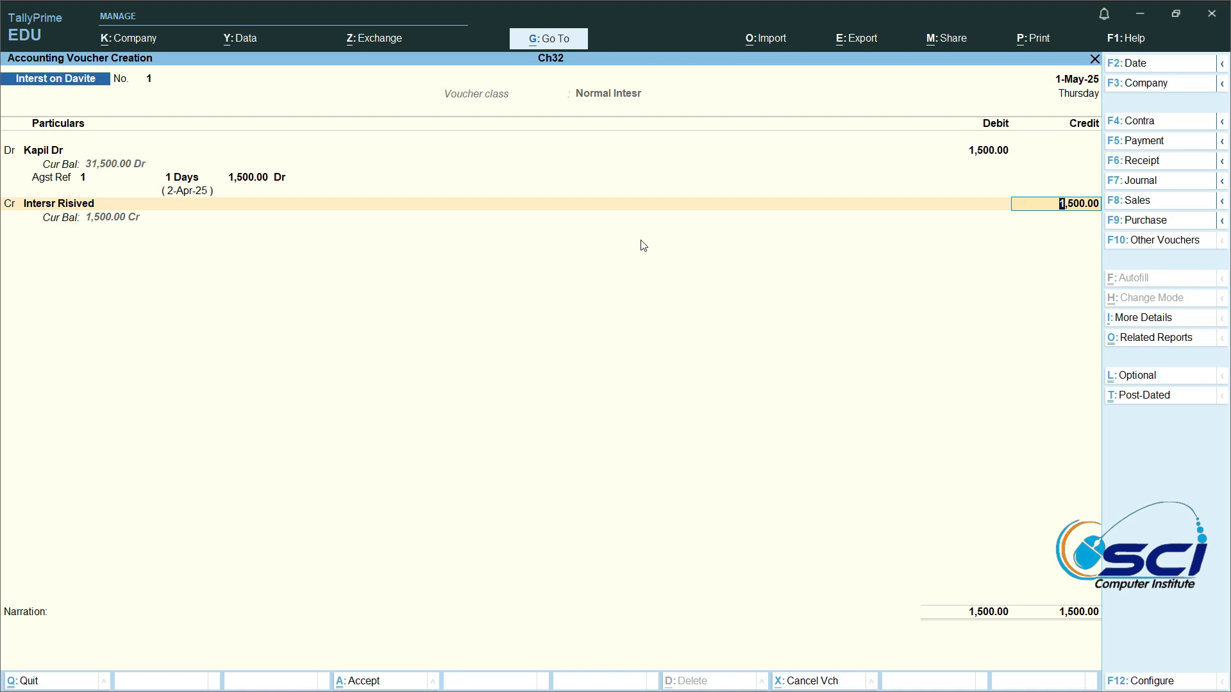
key("Return")
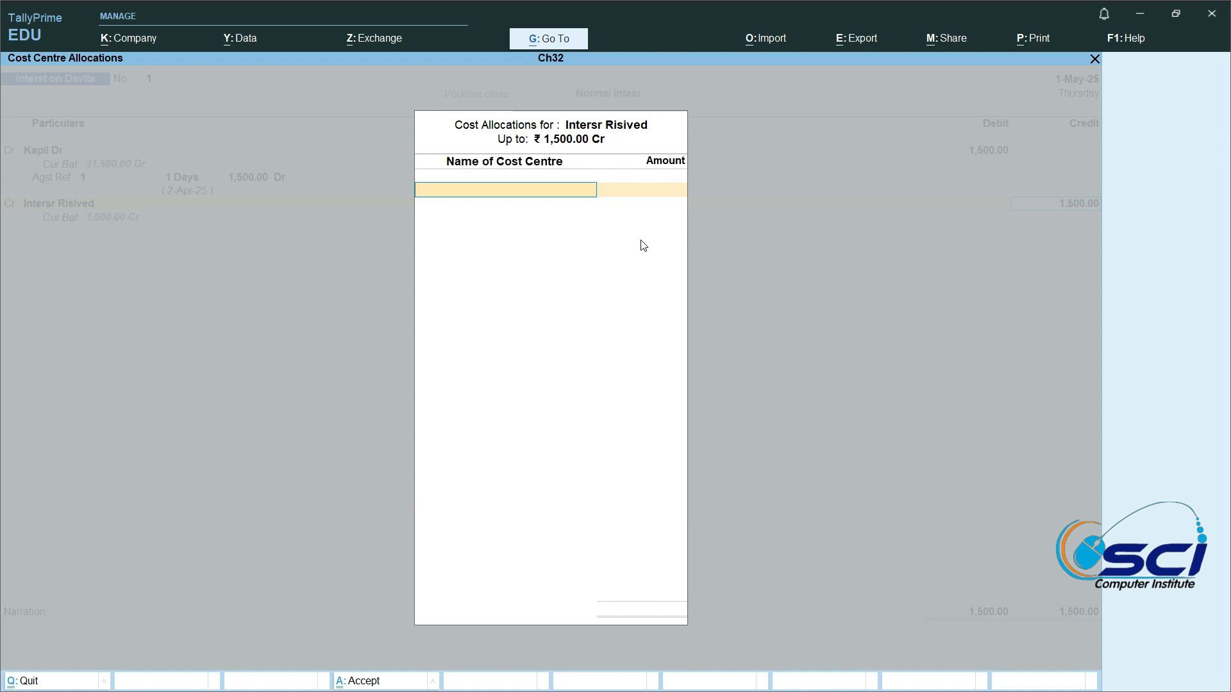
key("alt+c")
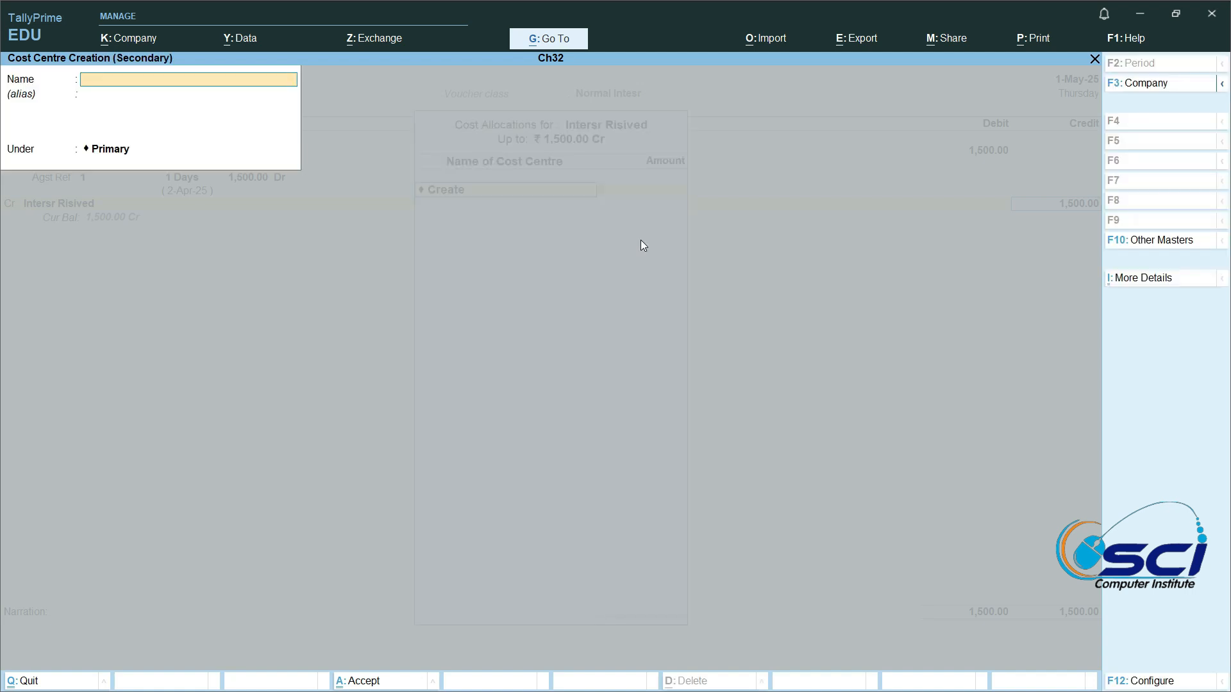
type("5")
key("Return")
key("Return")
key("Return")
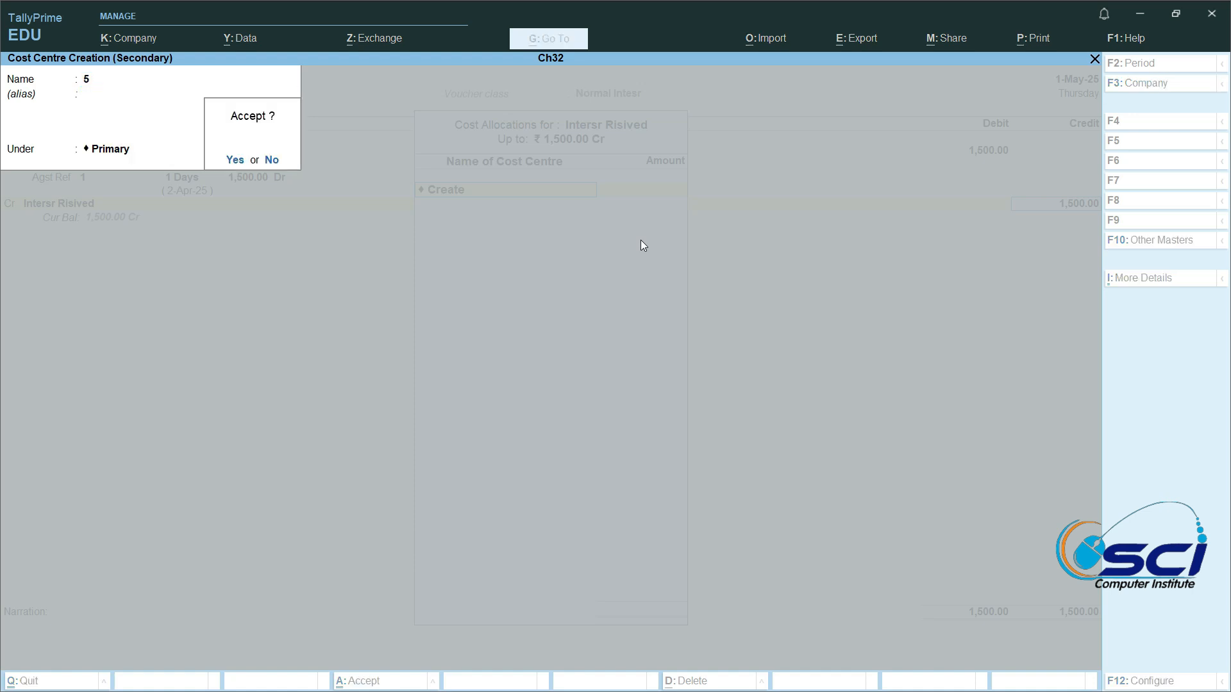
key("Return")
Allocate the full 1,500.00 credit to cost centre 5 and save the voucher without a narration.
key("Return")
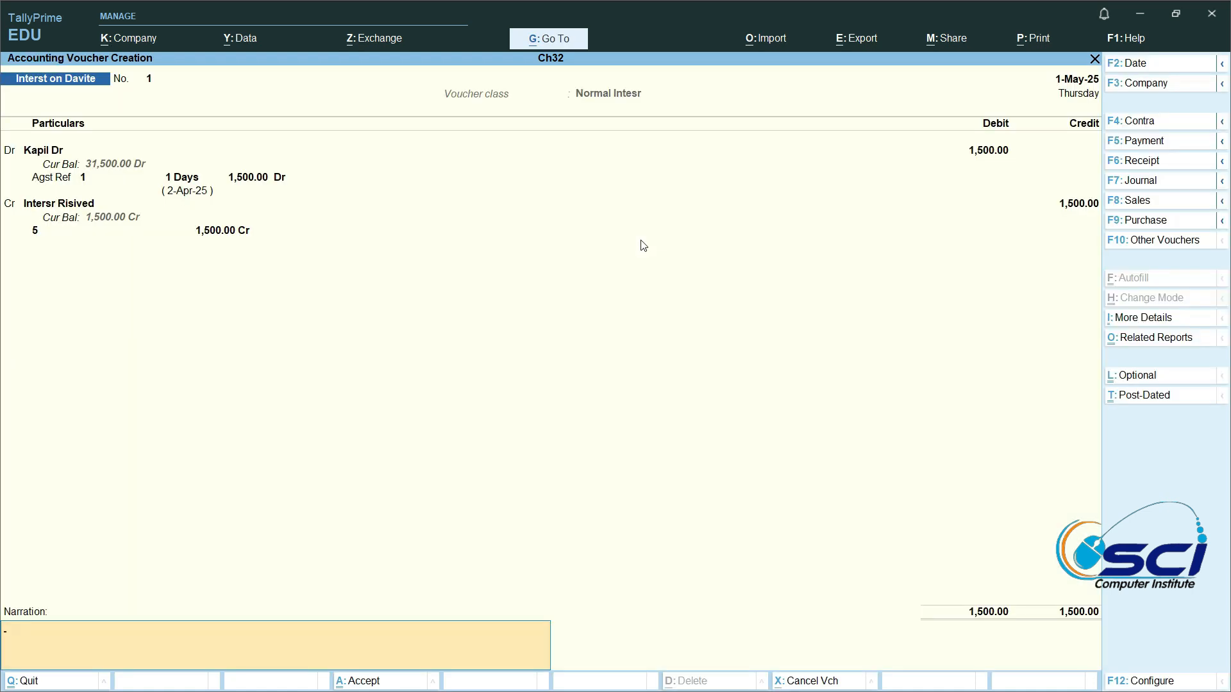
key("Return")
key("Return")
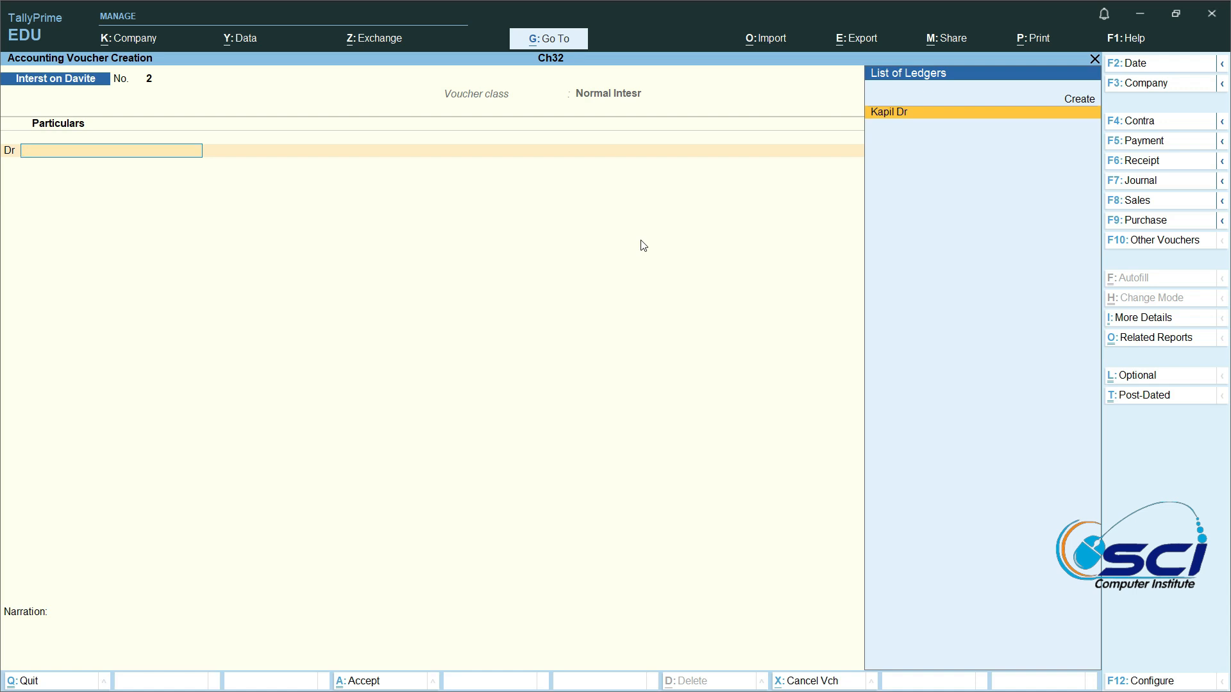
Start a Receipt voucher crediting the customer's ledger with 31500.
key("F6")
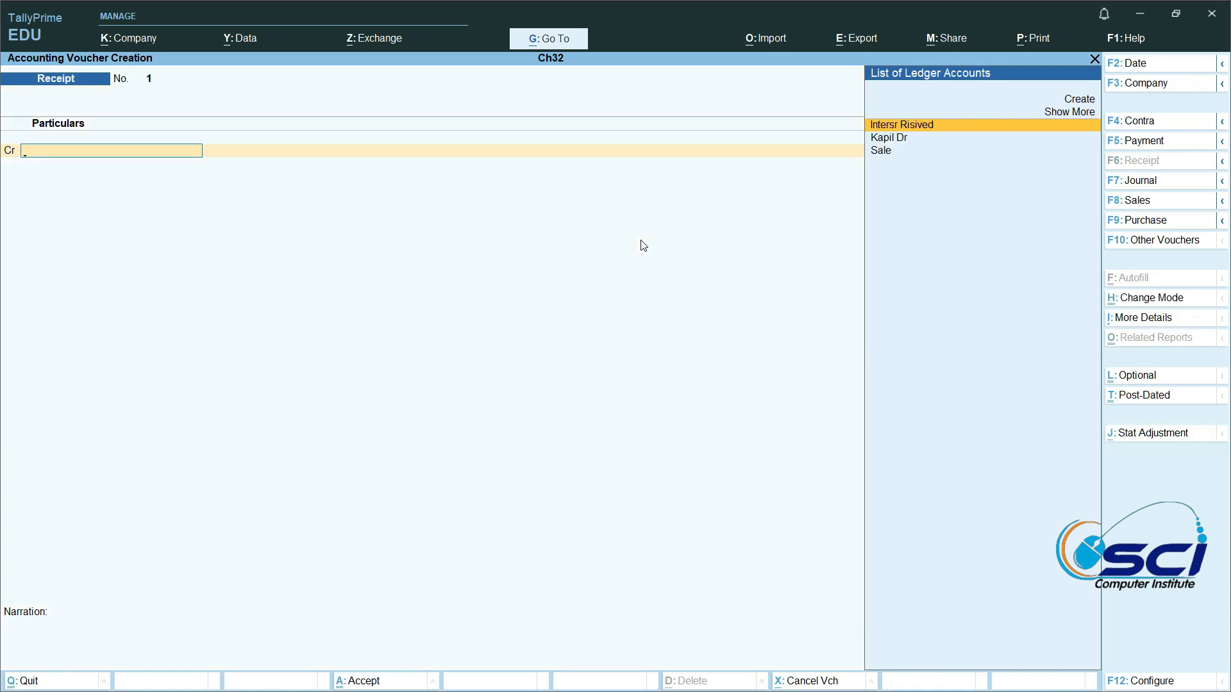
key("Down")
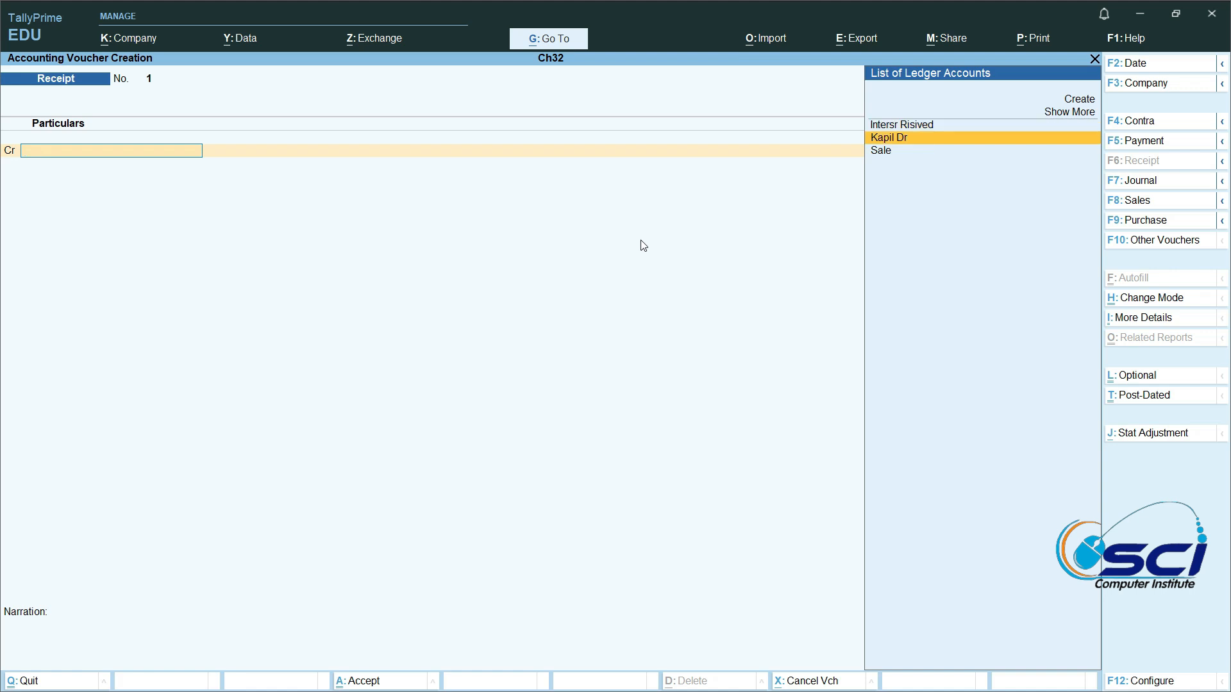
key("Return")
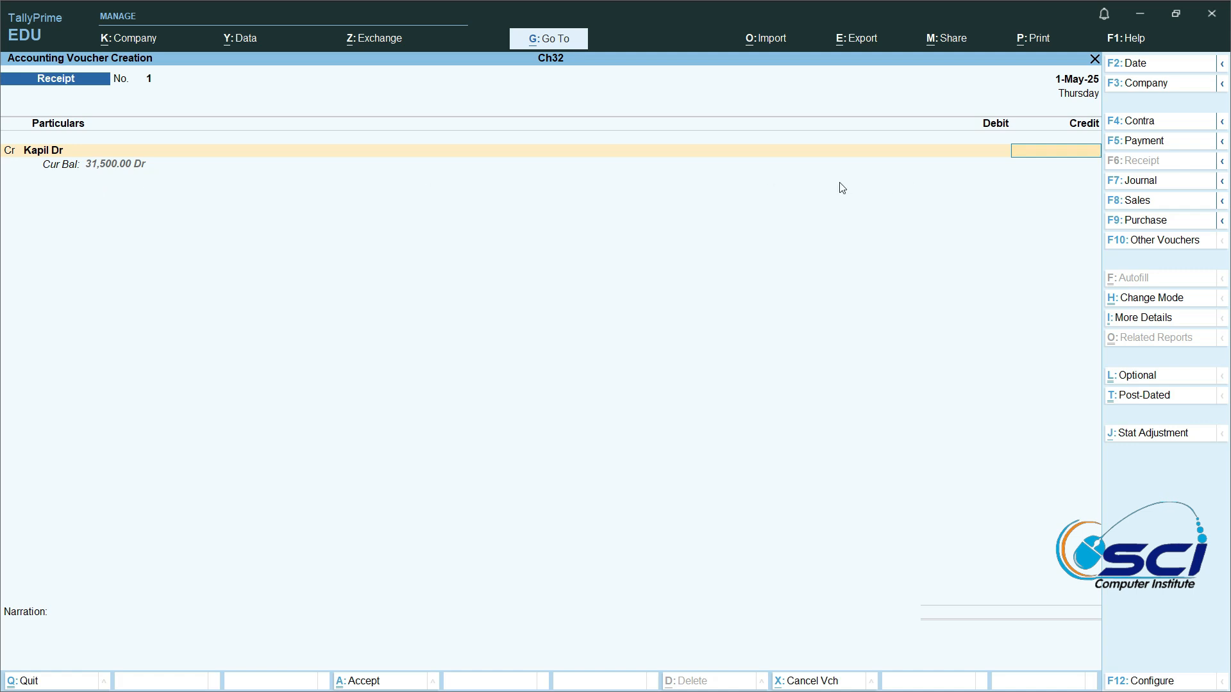
type("31500")
key("Return")
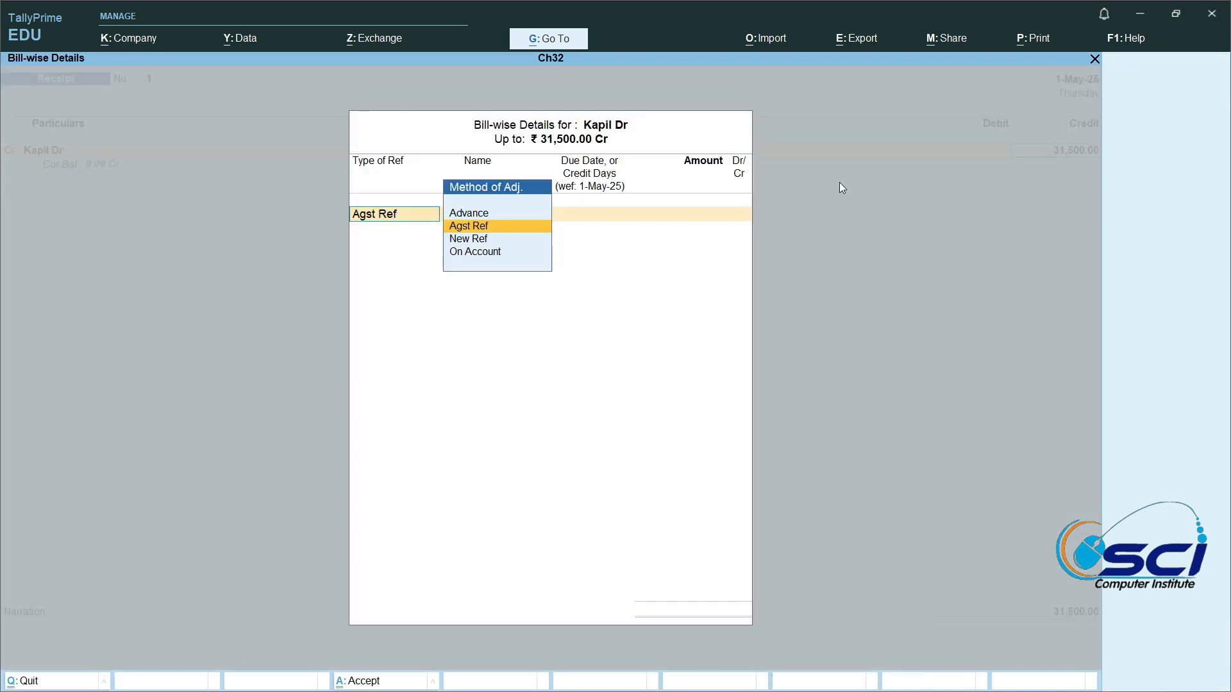
Adjust the full 31,500.00 receipt as Agst Ref against pending bill 1.
key("Return")
key("Return")
key("Return")
key("Return")
key("Return")
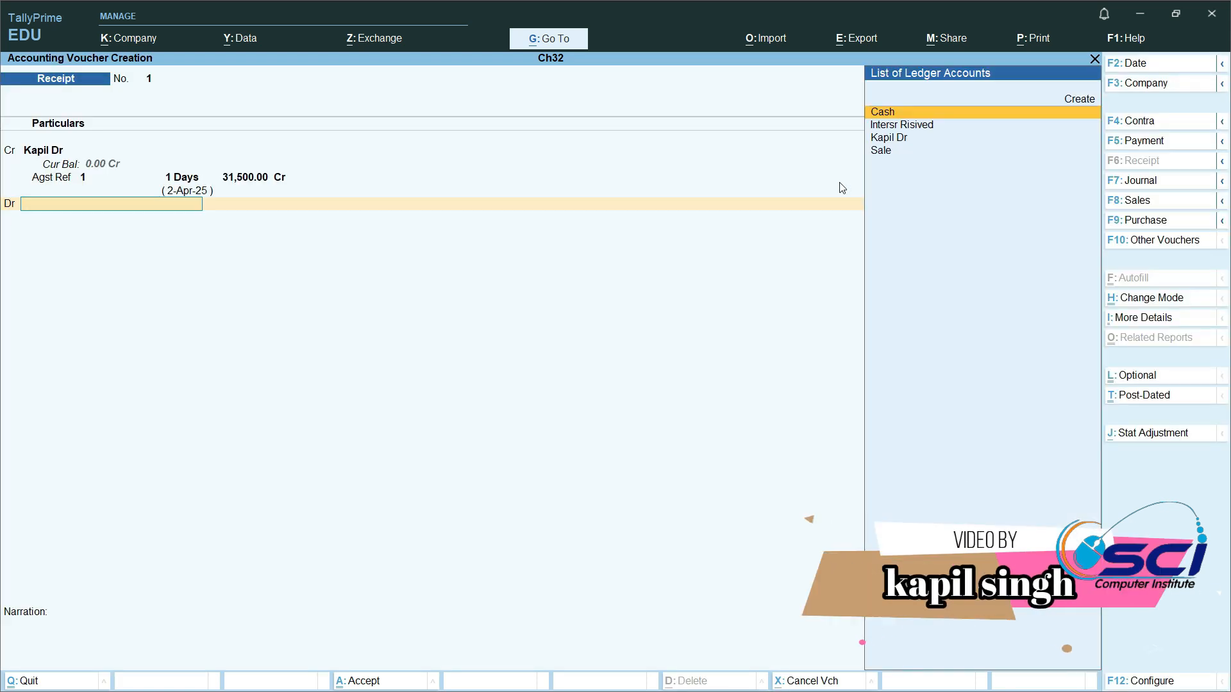
Debit Cash with 31,500.00 and save the receipt without a narration.
key("Return")
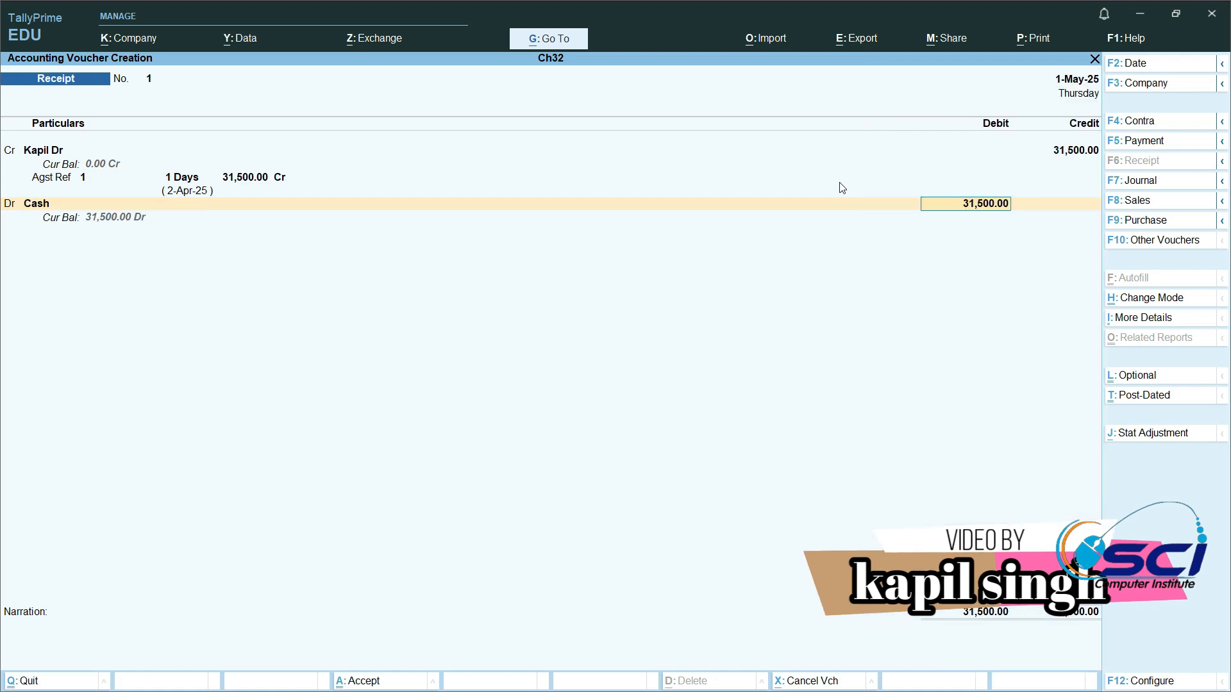
key("Return")
key("Return")
key("Return")
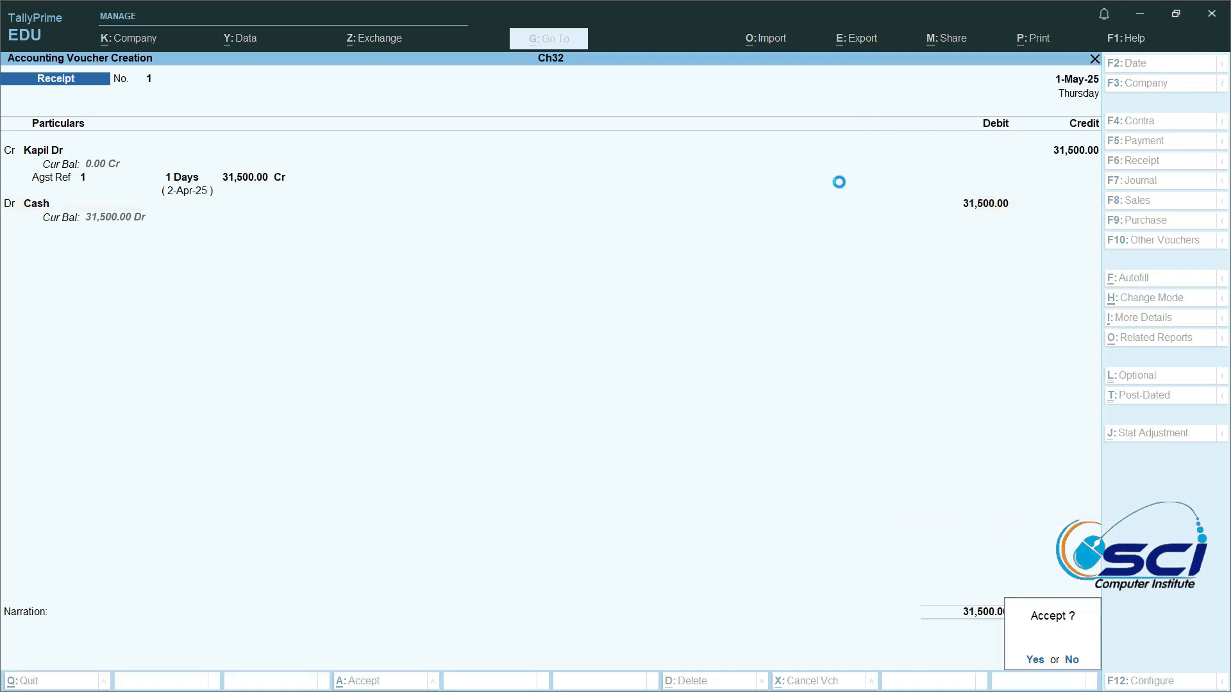
Leave voucher entry and bring up the additional accounting reports for the company.
key("Escape")
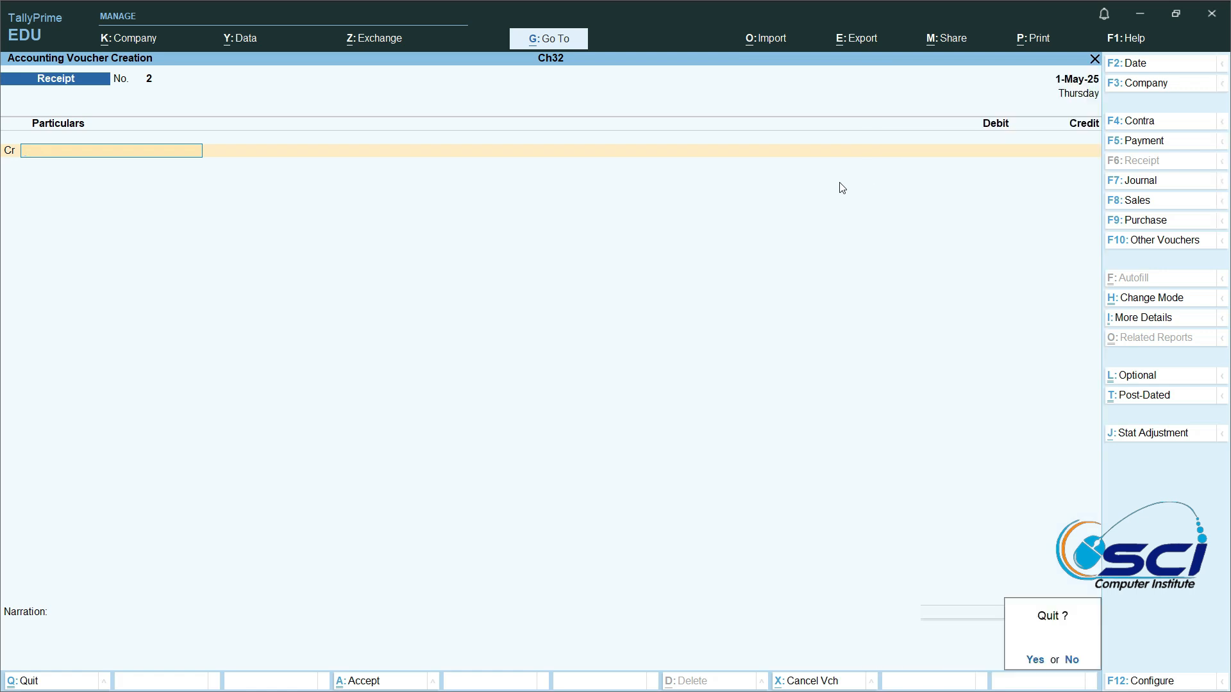
key("Return")
key("Up")
key("Up")
key("Return")
key("Down")
key("Down")
key("Down")
key("Down")
key("Down")
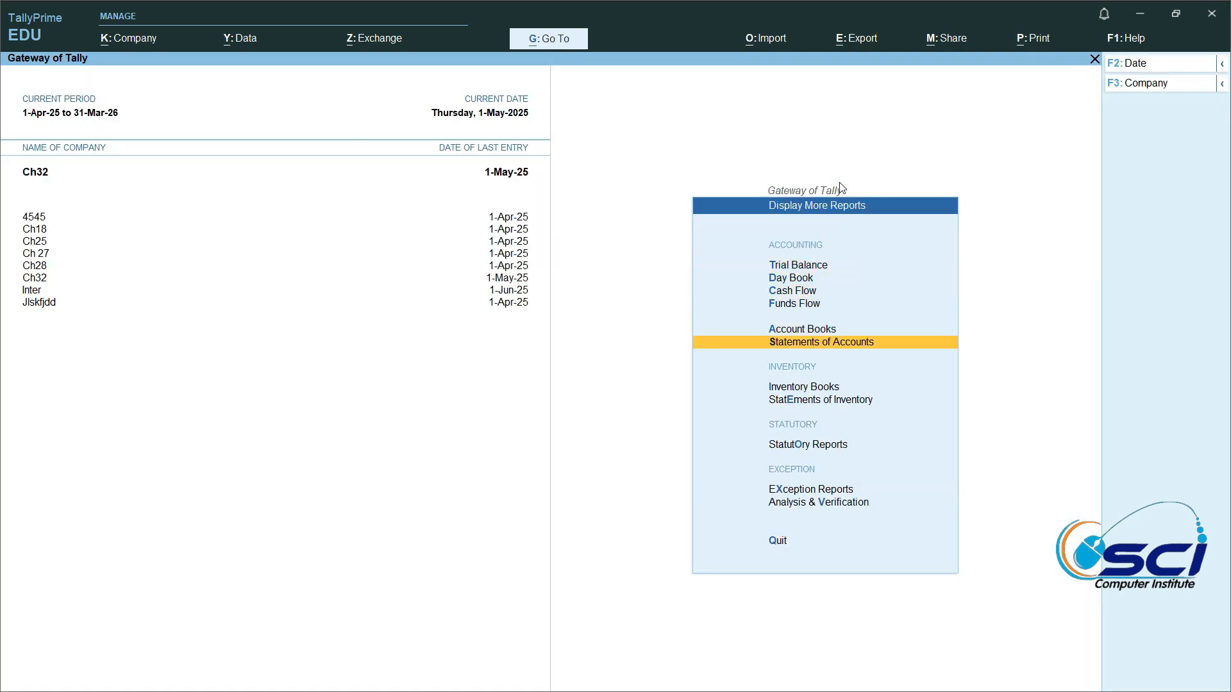
key("Up")
key("Return")
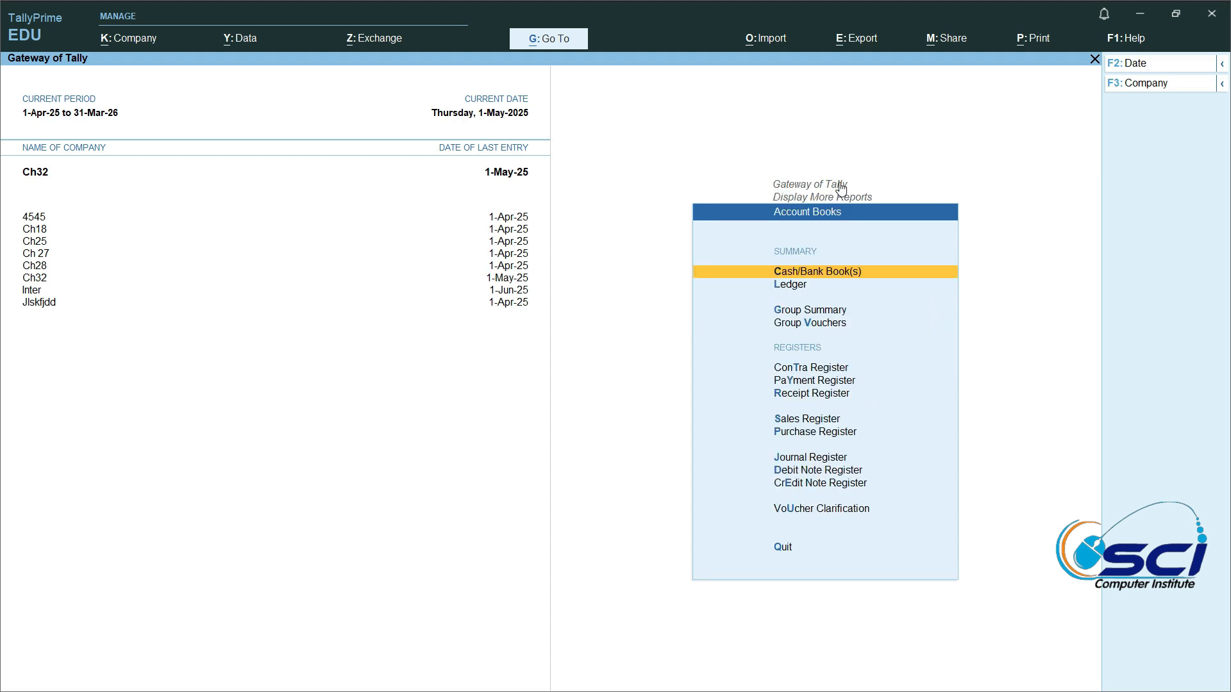
key("Down")
key("Escape")
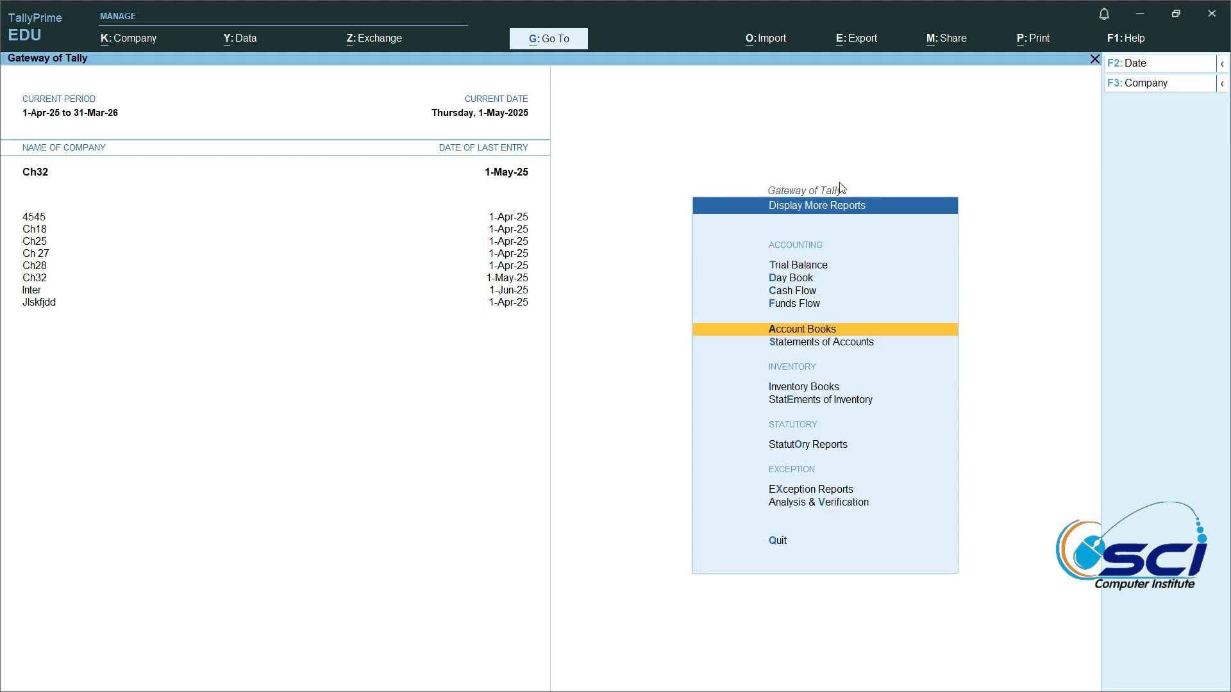
Check the outstanding bills receivable for pending bills and close the report.
key("Down")
key("Return")
key("Down")
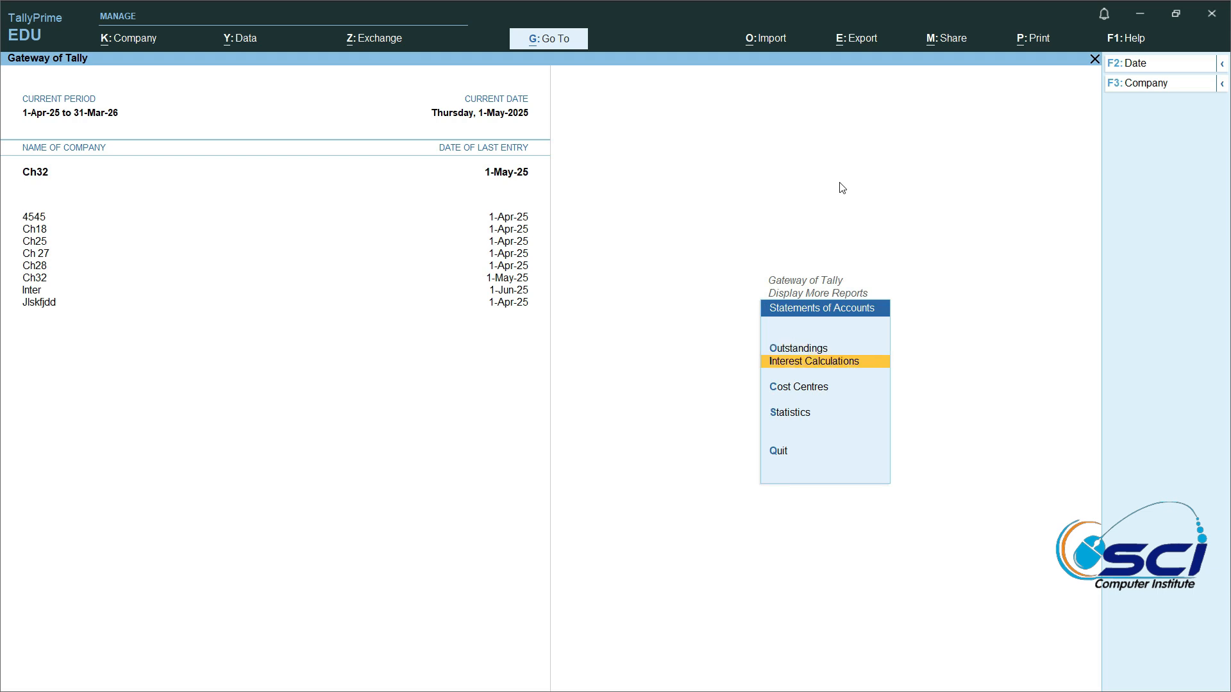
key("Up")
key("Return")
key("Return")
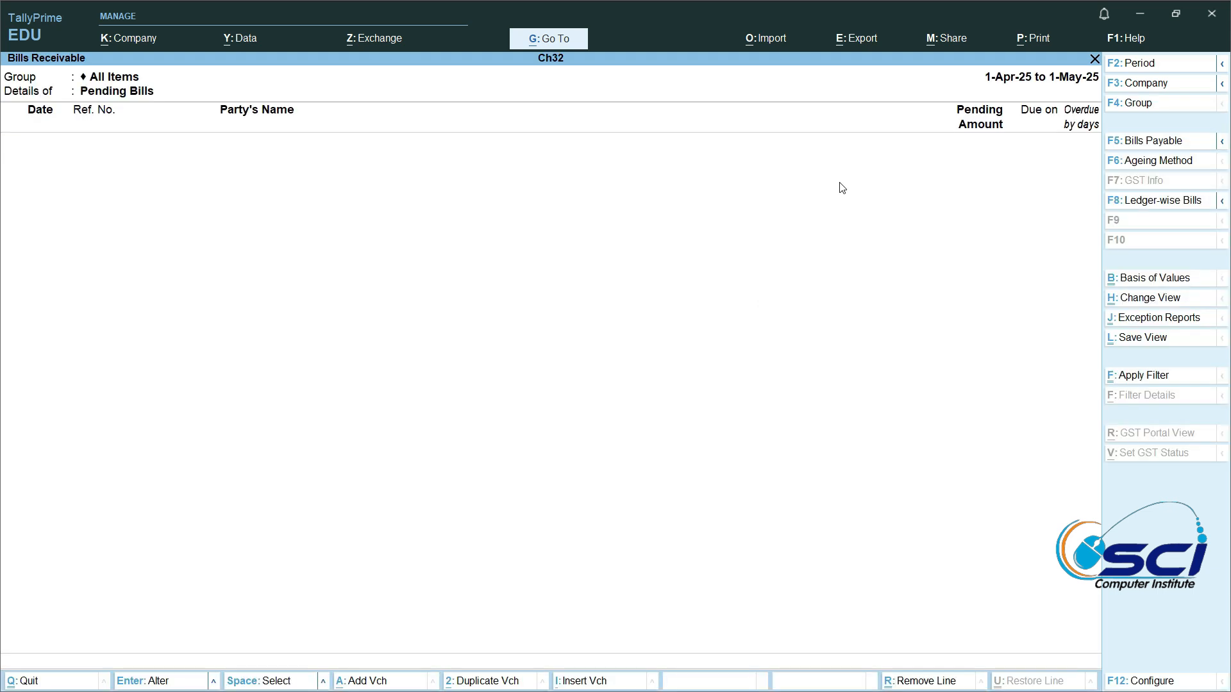
key("Escape")
key("Escape")
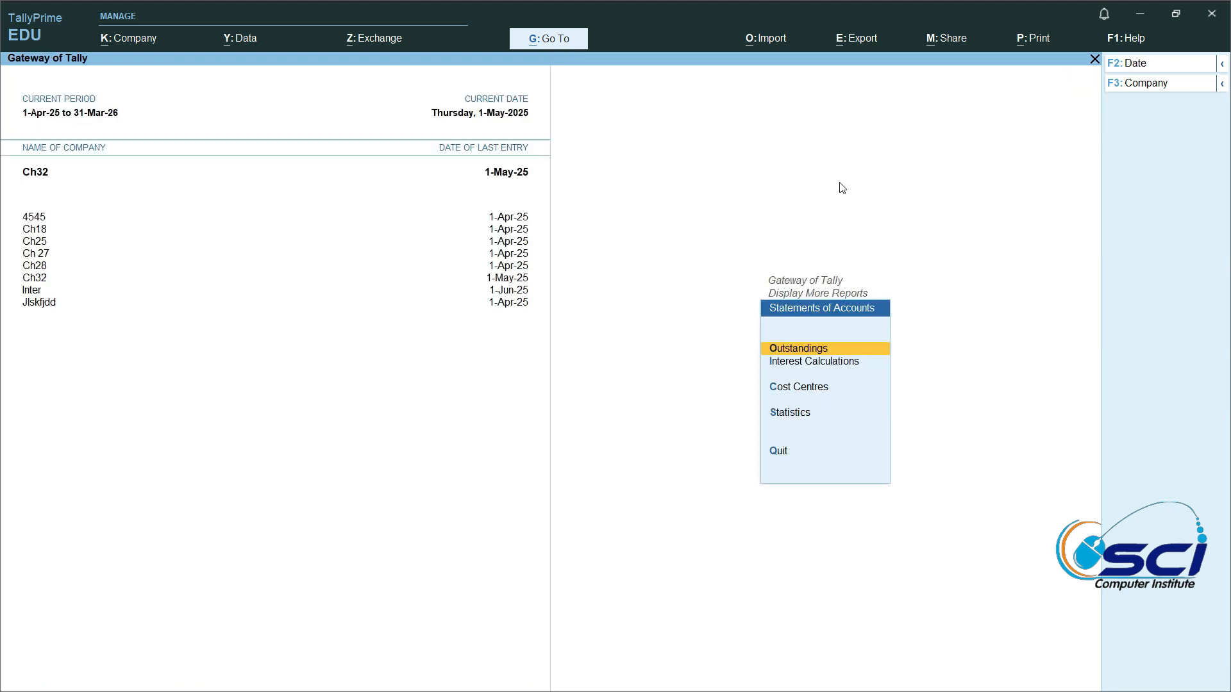
Display the customer's ledger vouchers from the account books to check the interest and receipt entries.
key("Escape")
key("Up")
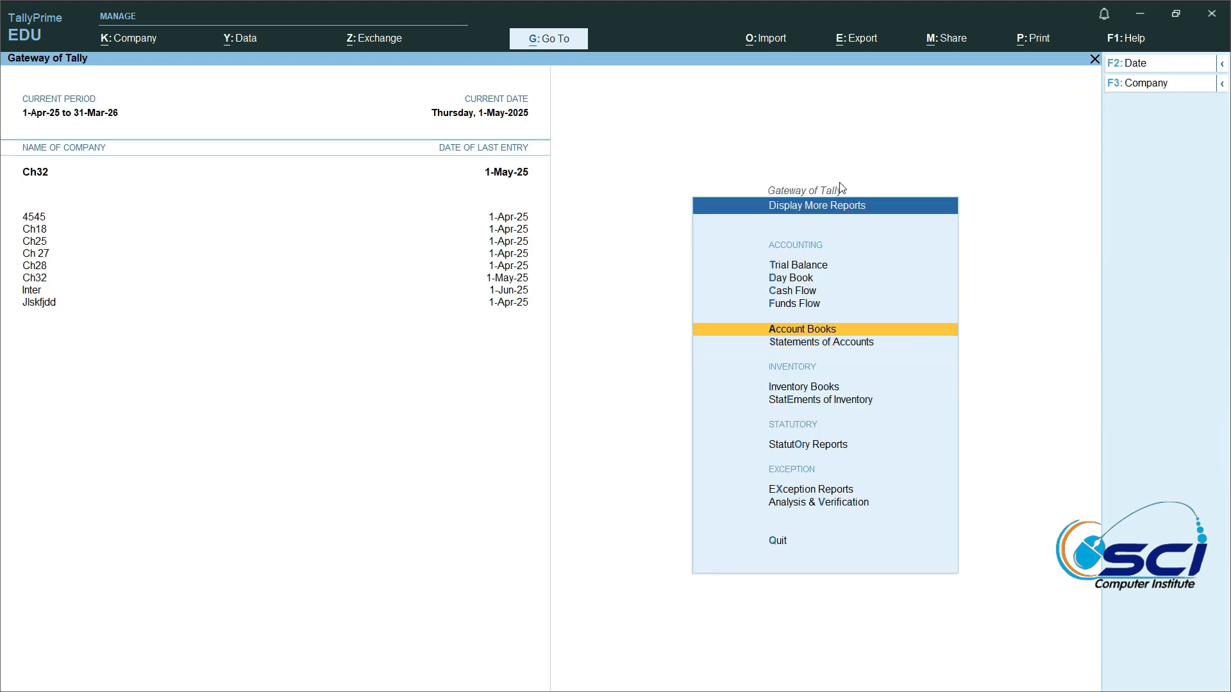
key("Return")
key("Down")
key("Return")
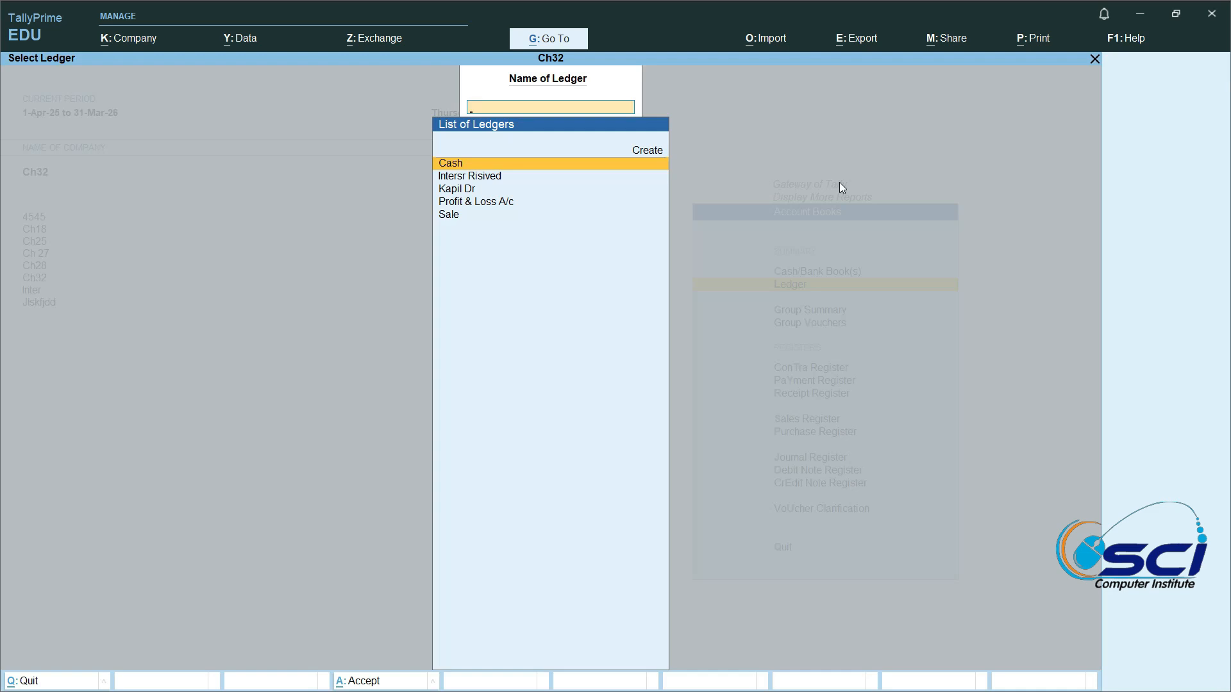
key("Down")
key("Down")
key("Return")
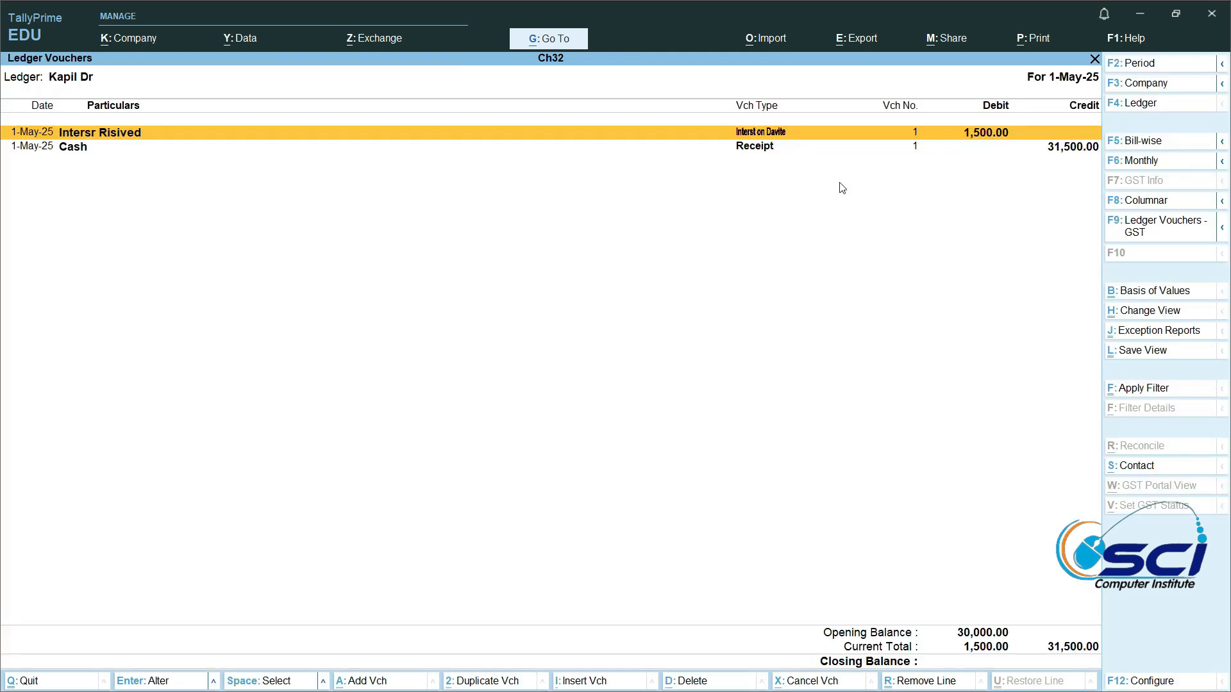